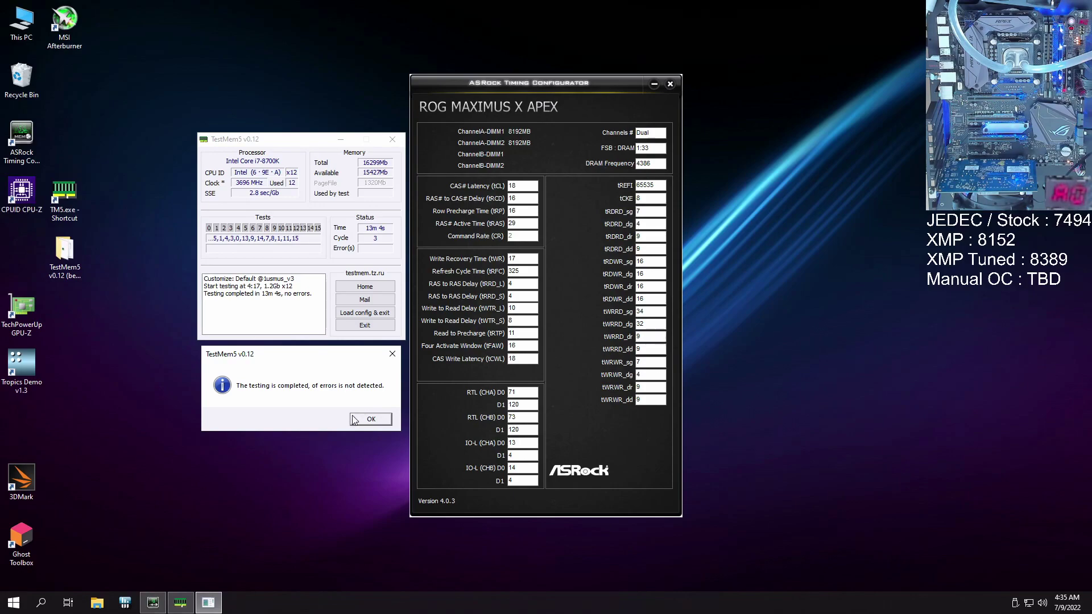
- Dismiss TestMem5's completion message (3 cycles, no errors) so the tester closes
click(371, 420)
- Move the timings window left and highlight the DRAM frequency value 4386
drag(565, 85, 337, 86)
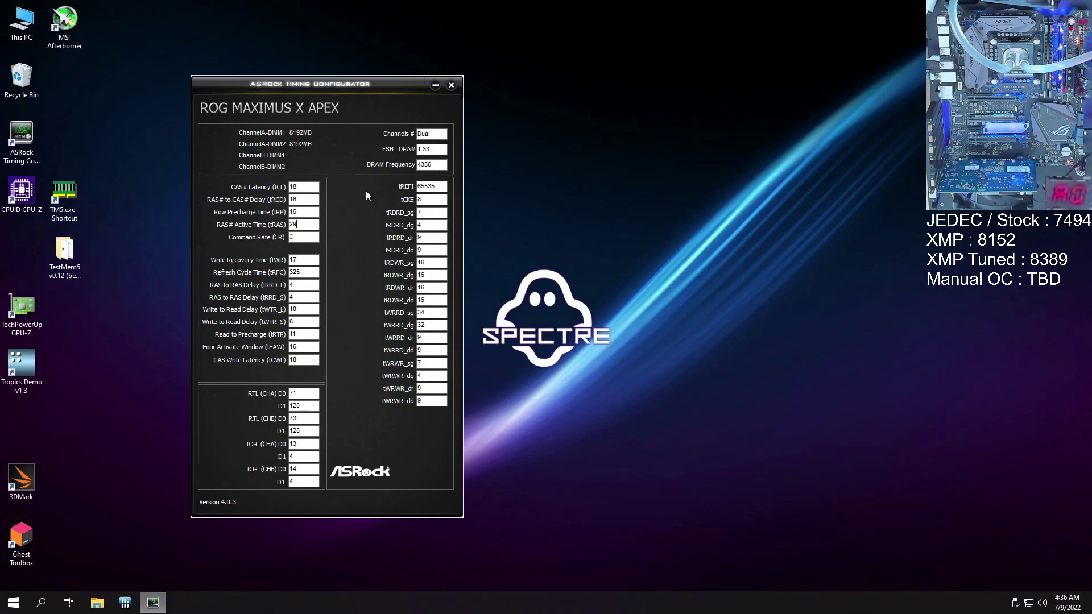
double_click(432, 165)
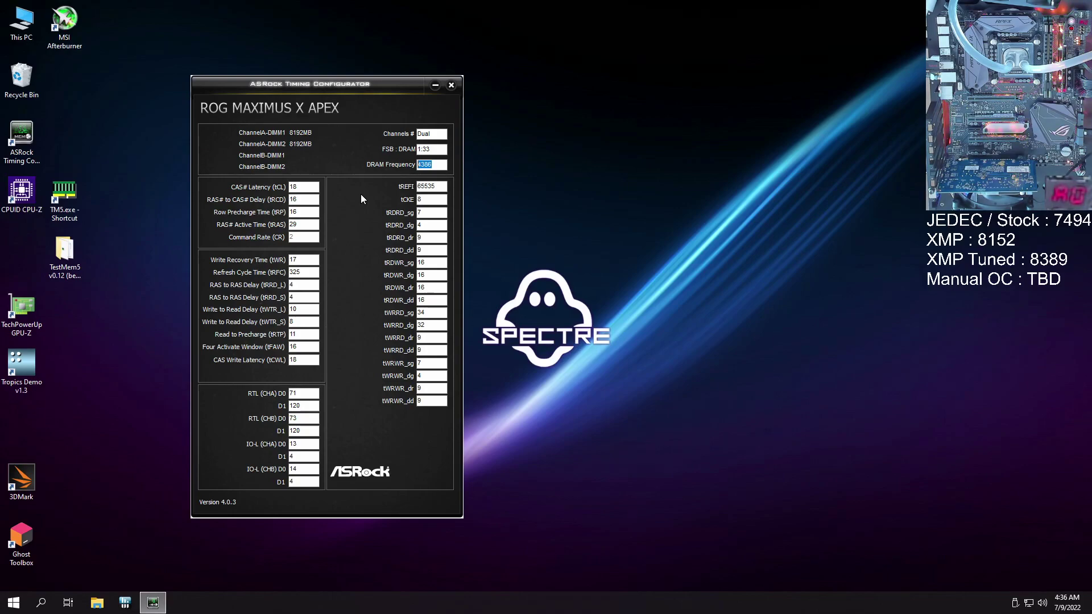
click(312, 186)
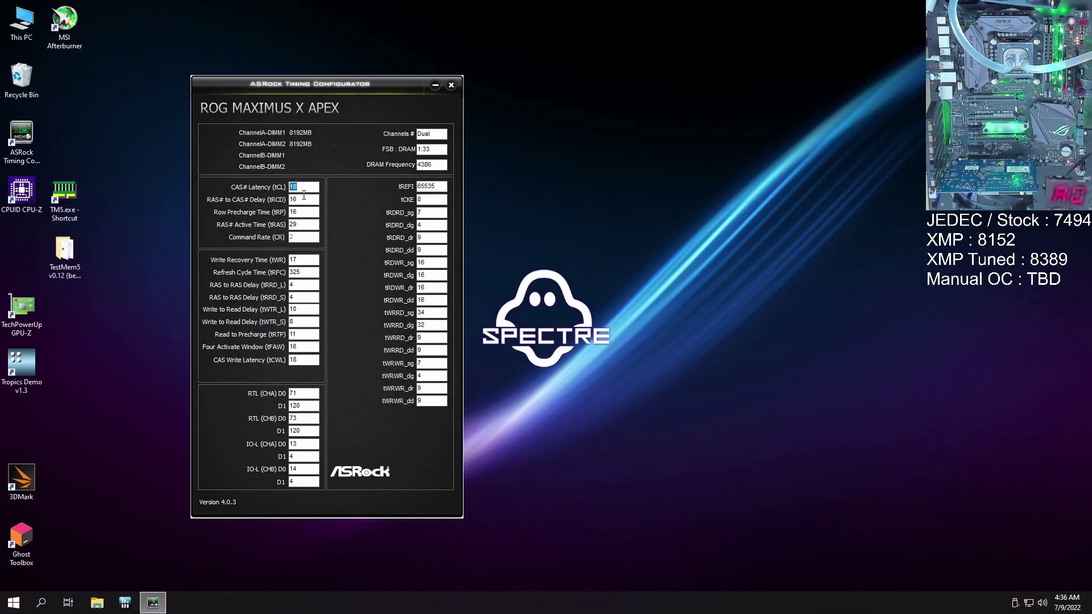
click(308, 199)
click(303, 211)
click(301, 186)
click(302, 199)
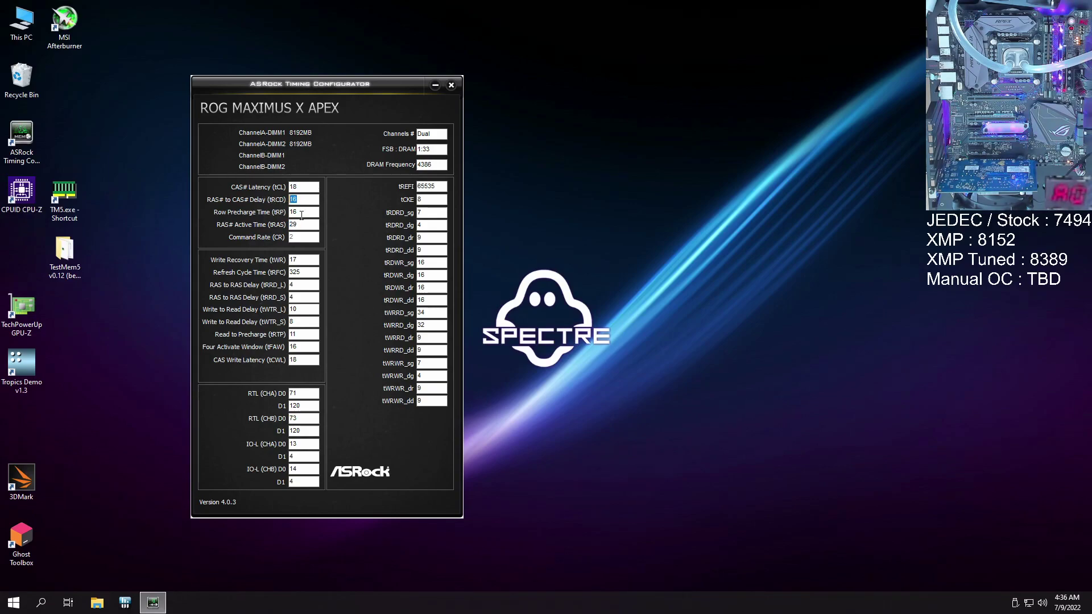
click(302, 213)
click(291, 224)
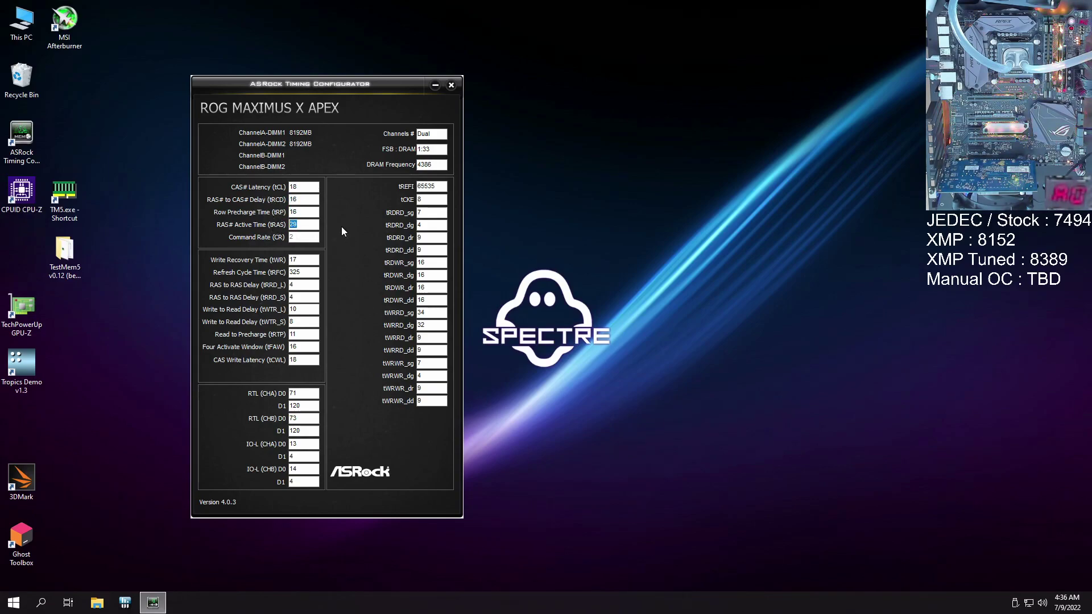
click(310, 186)
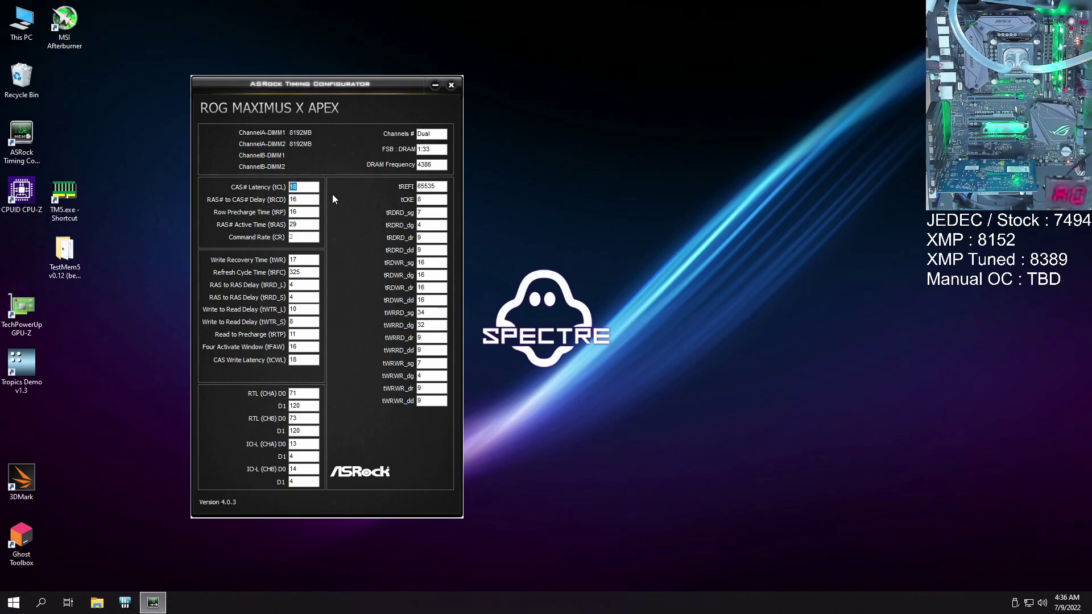
click(301, 199)
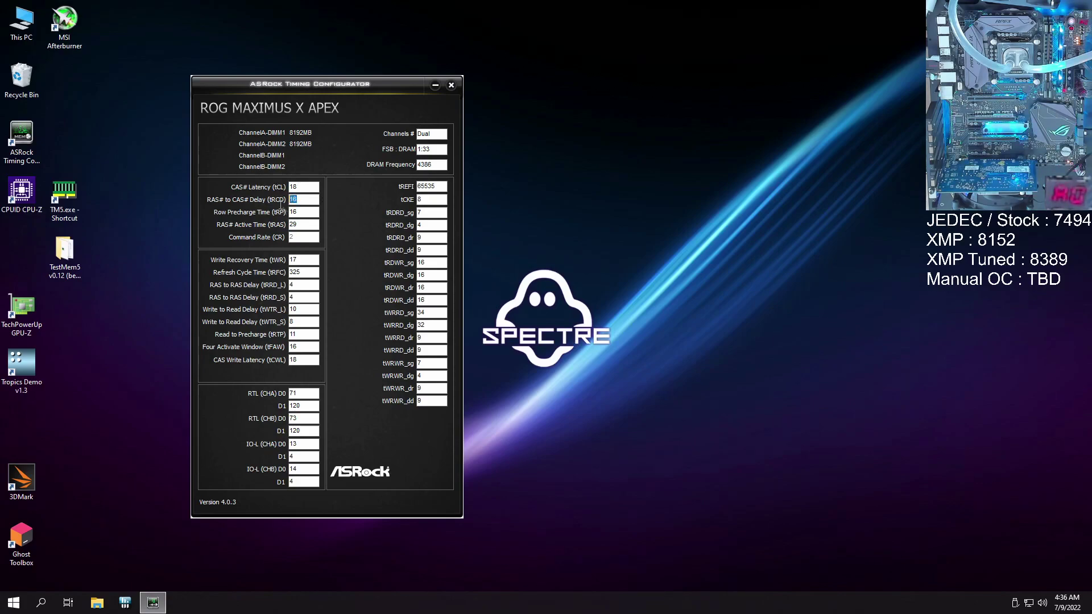
click(302, 211)
click(306, 222)
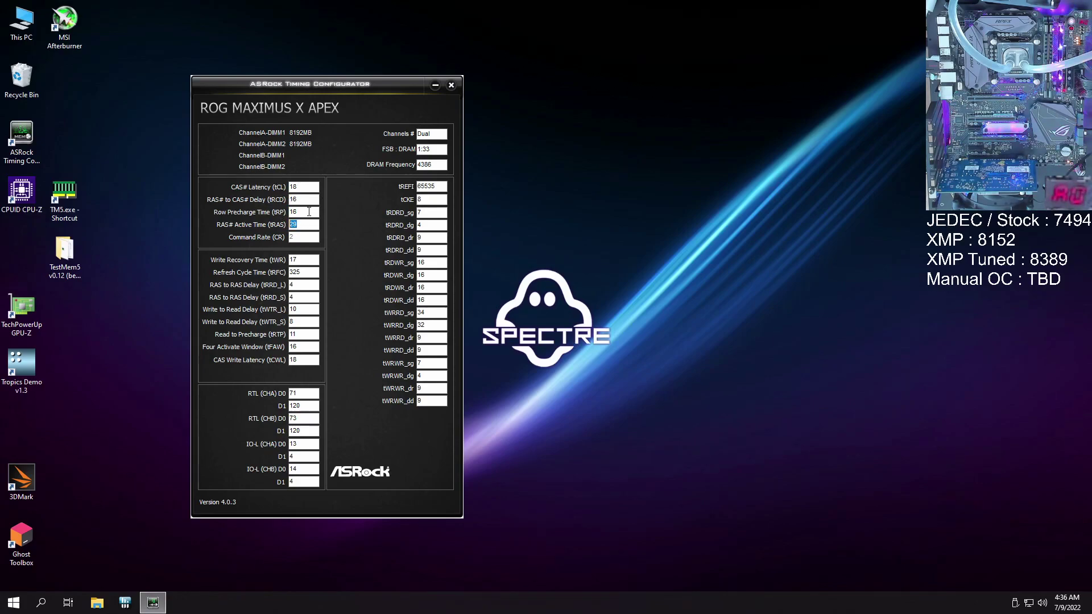
click(309, 199)
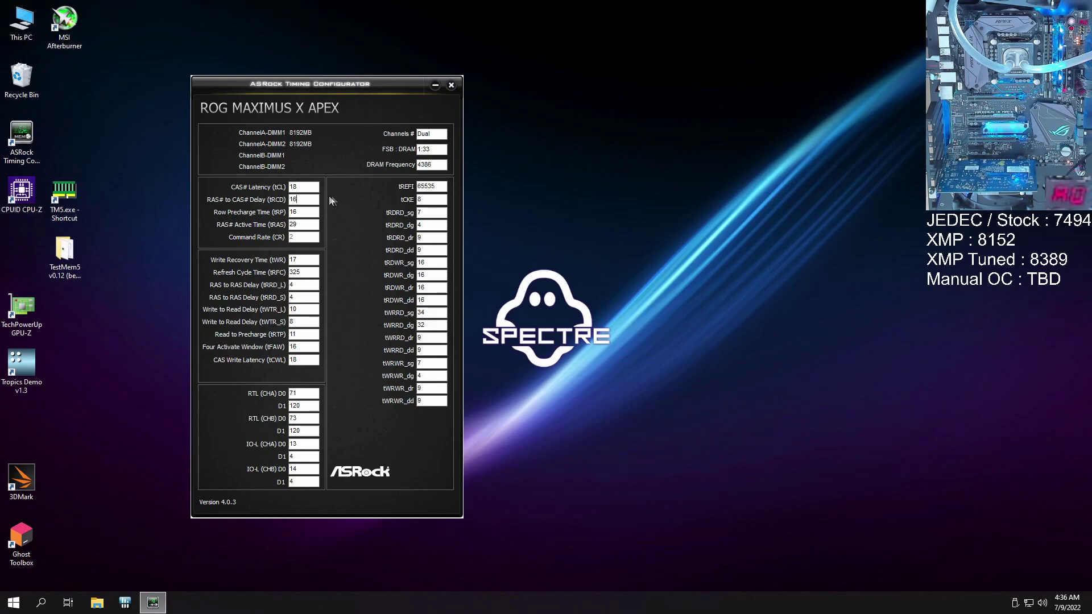
key(shift+Tab)
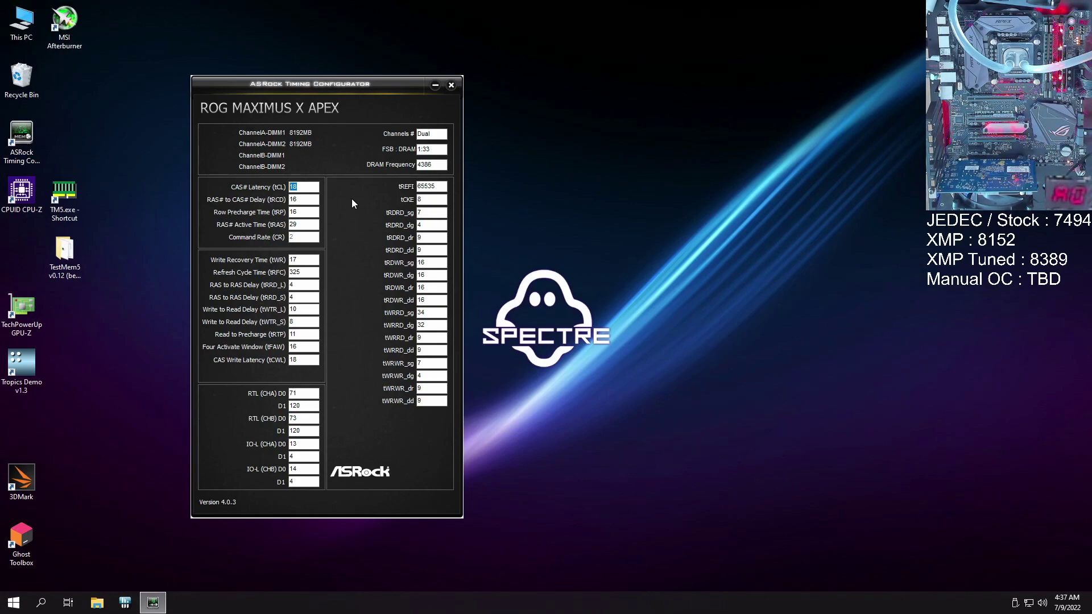
click(315, 188)
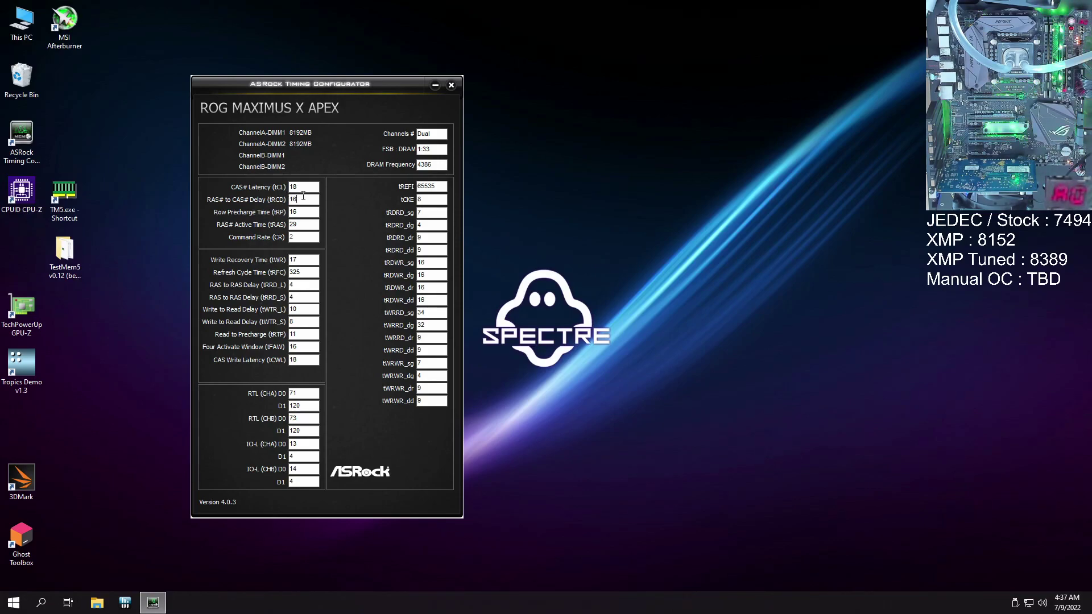
key(Tab)
key(Tab)
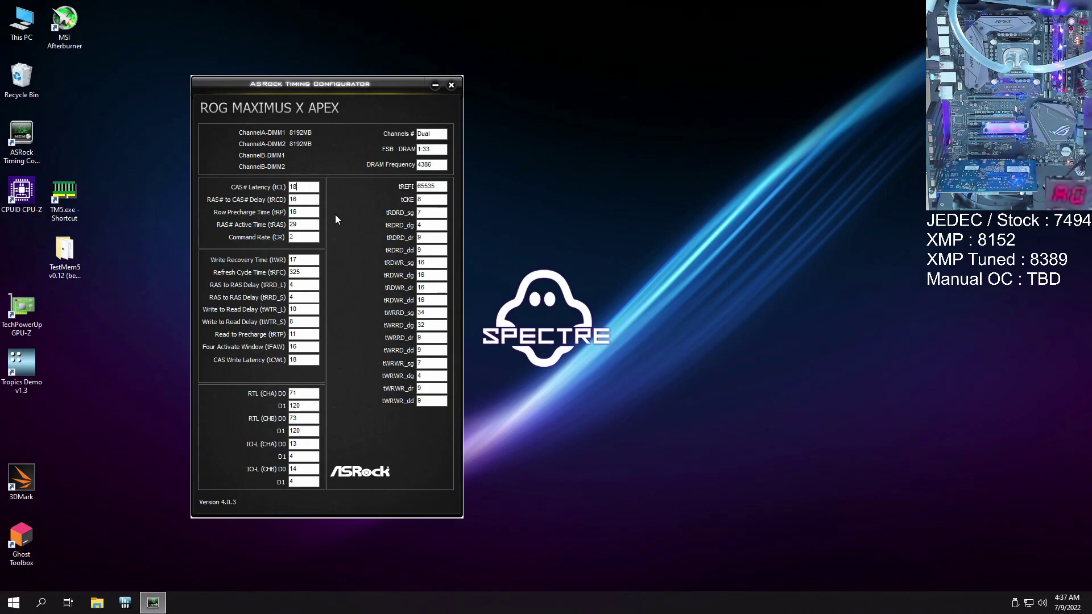
click(284, 187)
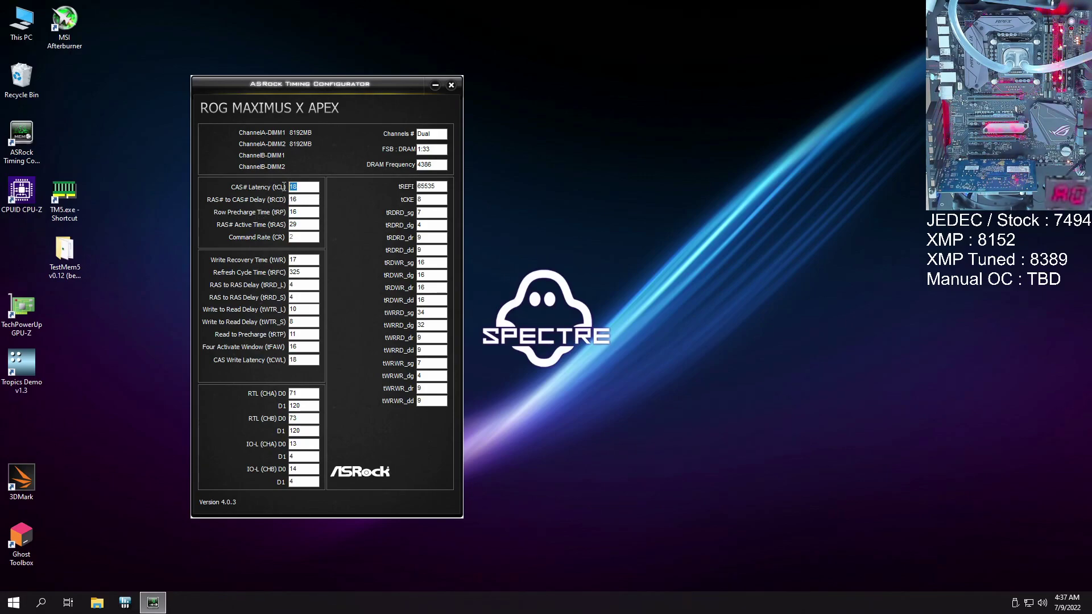
click(315, 187)
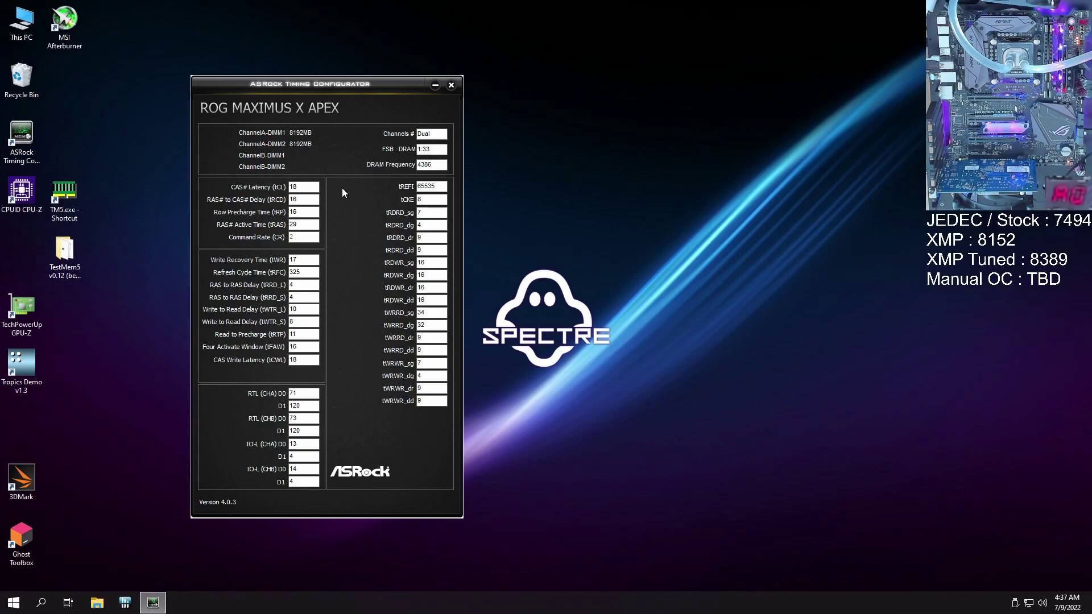
key(ctrl+a)
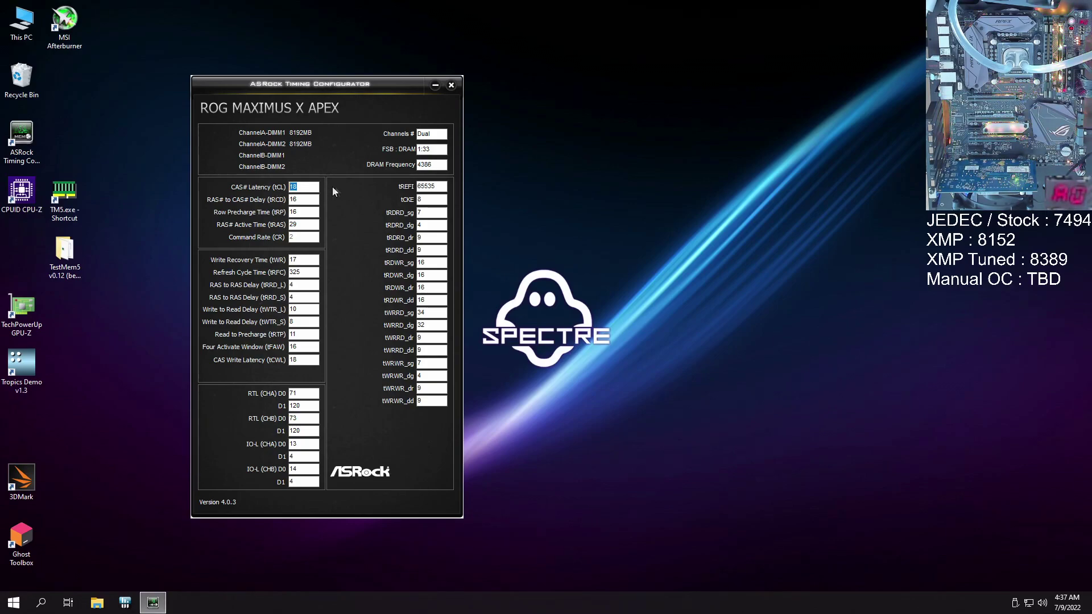
key(Right)
key(Tab)
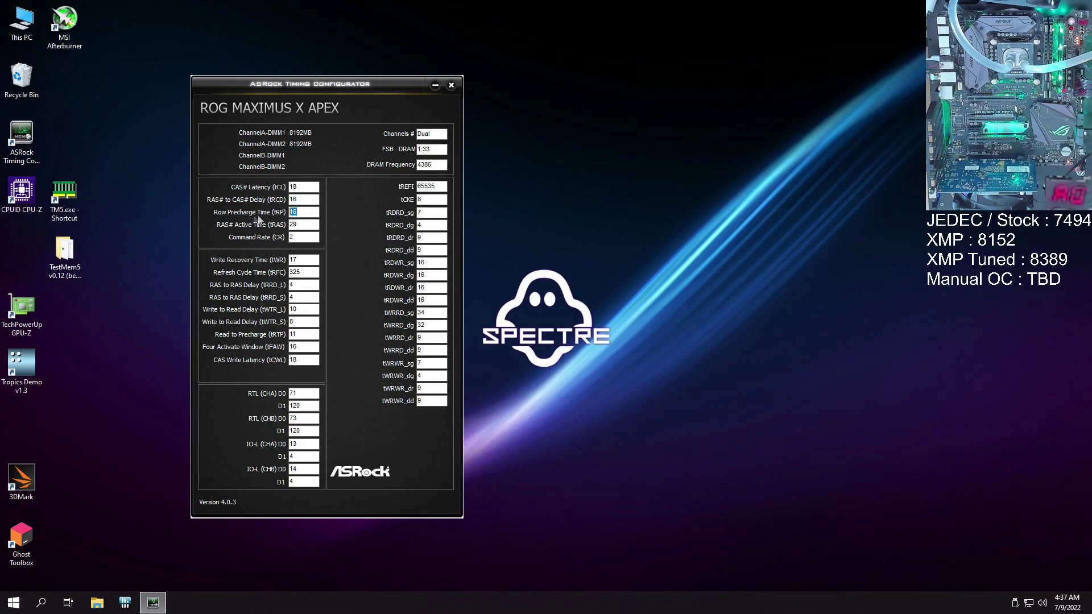
click(291, 211)
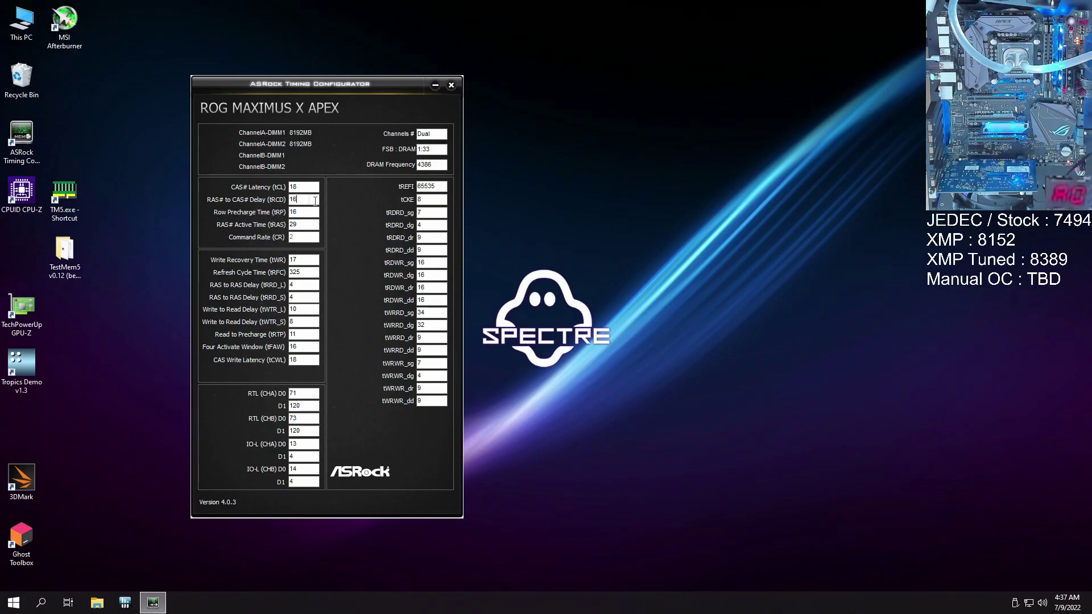
double_click(319, 200)
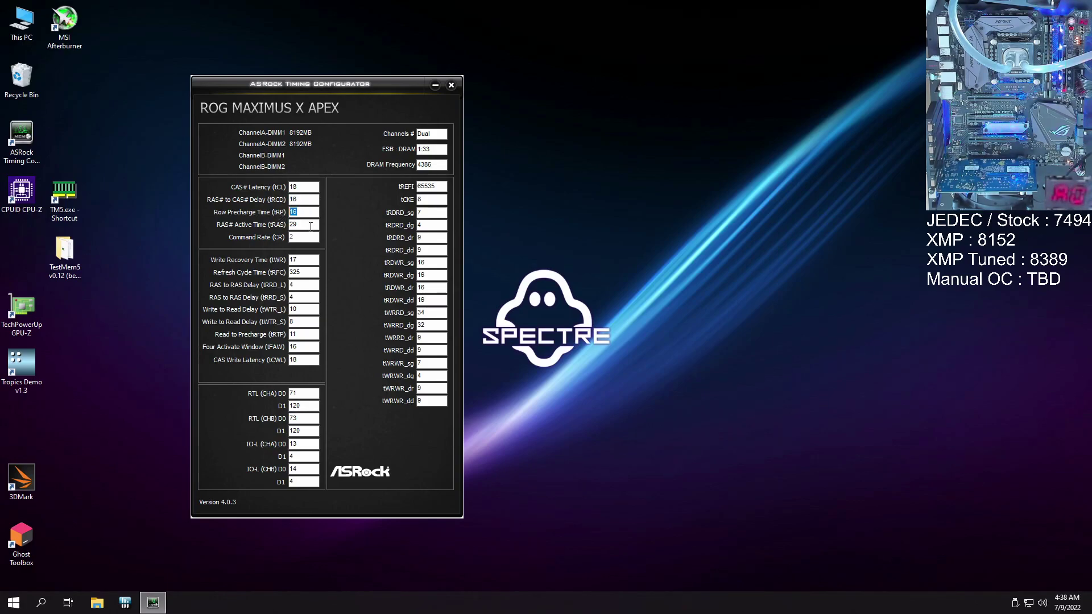
click(290, 227)
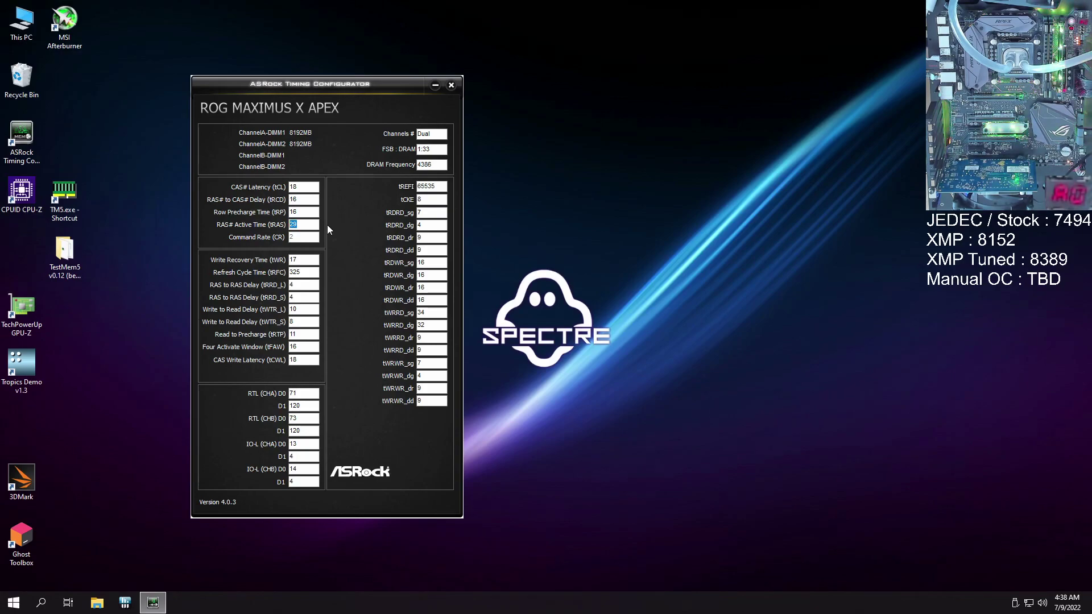
click(311, 225)
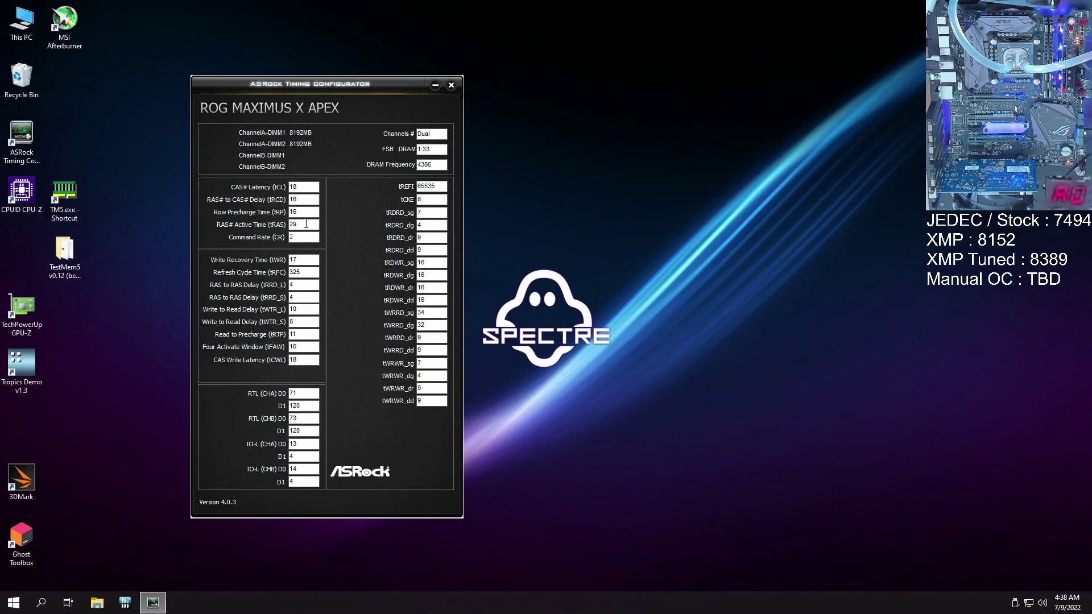
double_click(289, 212)
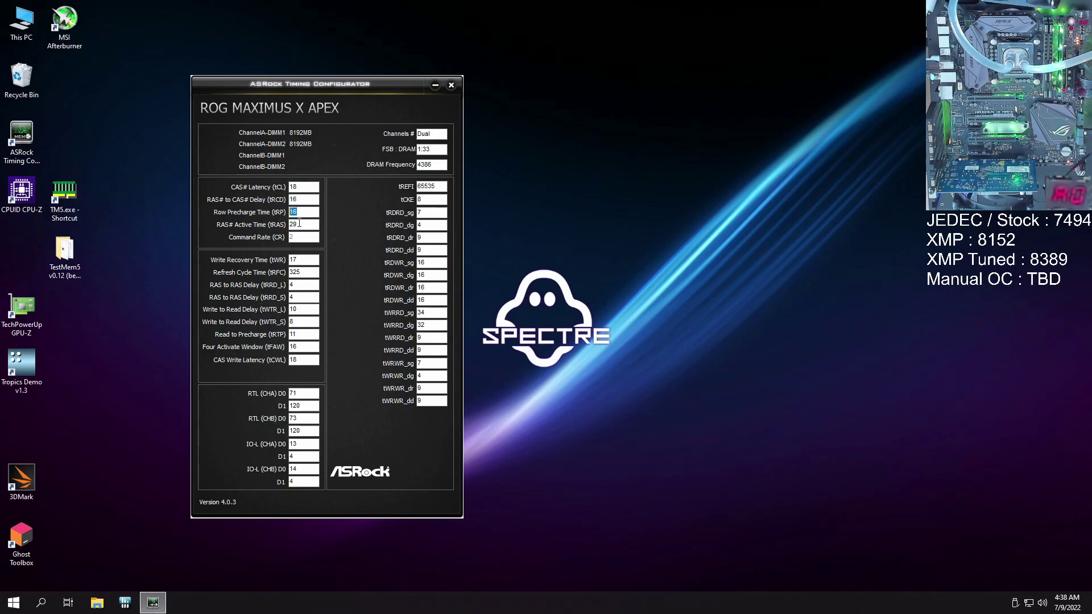
key(shift+Tab)
key(shift+Tab)
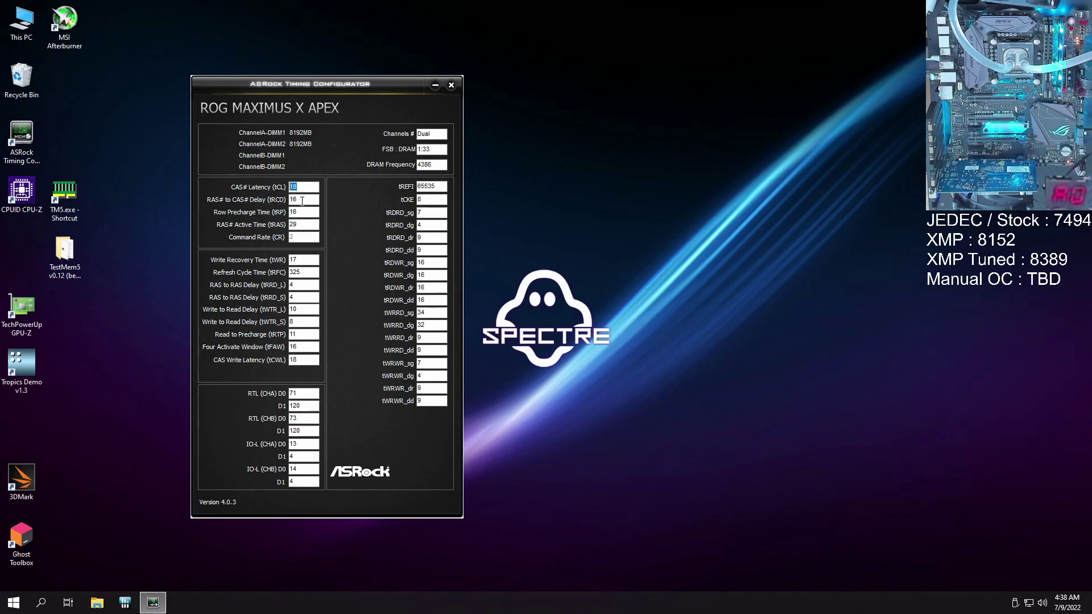
key(Tab)
key(Tab)
key(Tab)
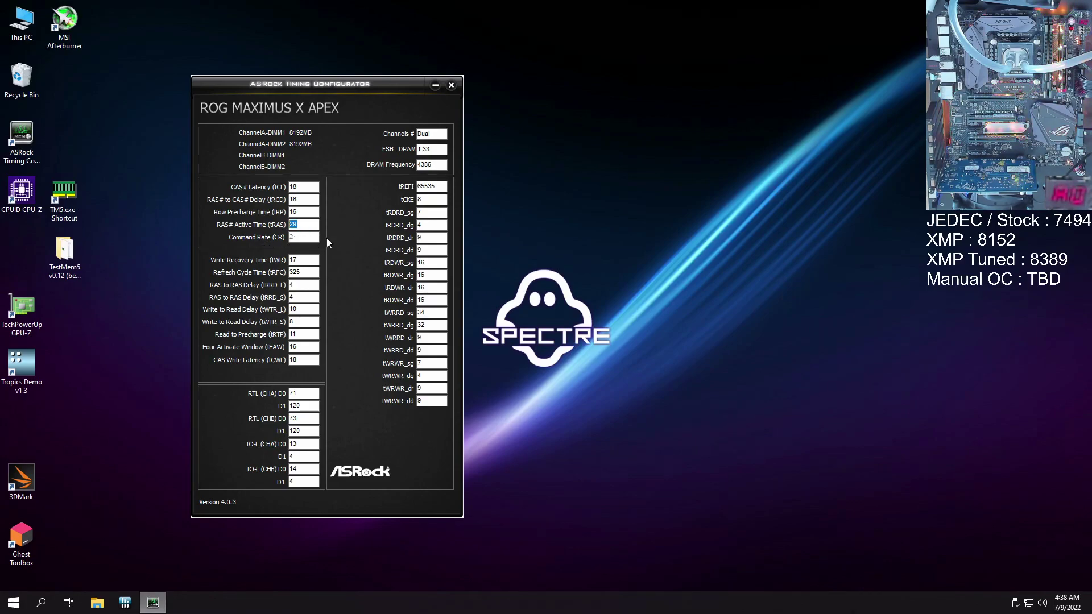
key(Tab)
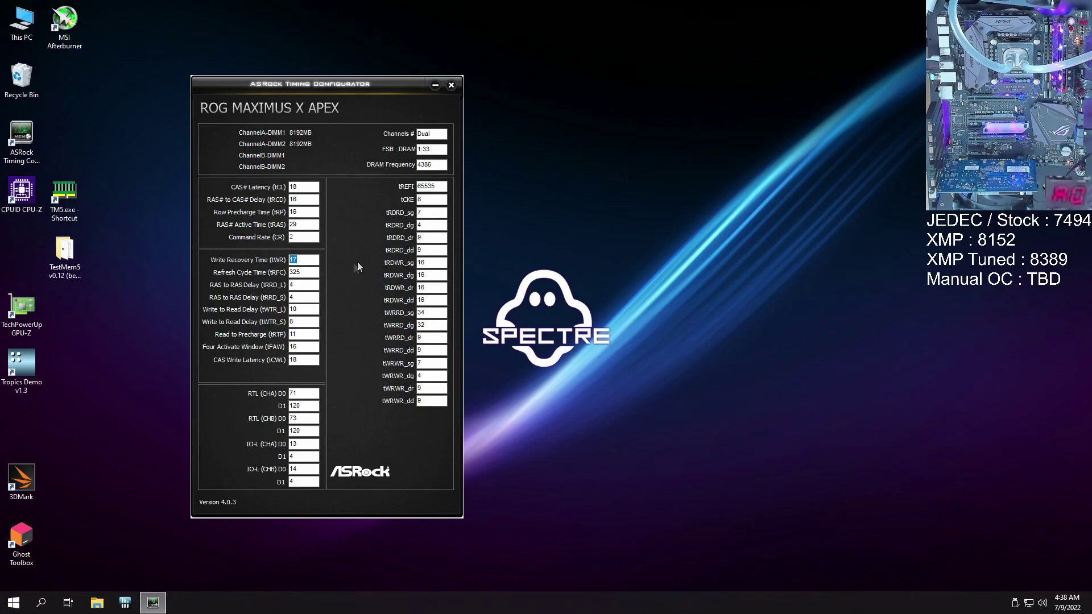
click(312, 274)
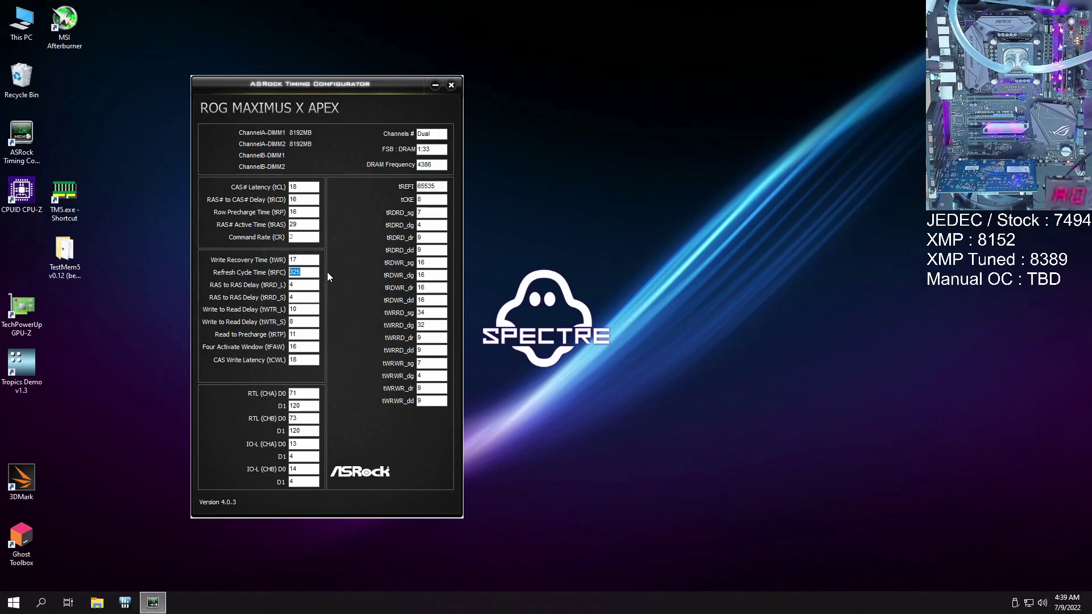
click(306, 273)
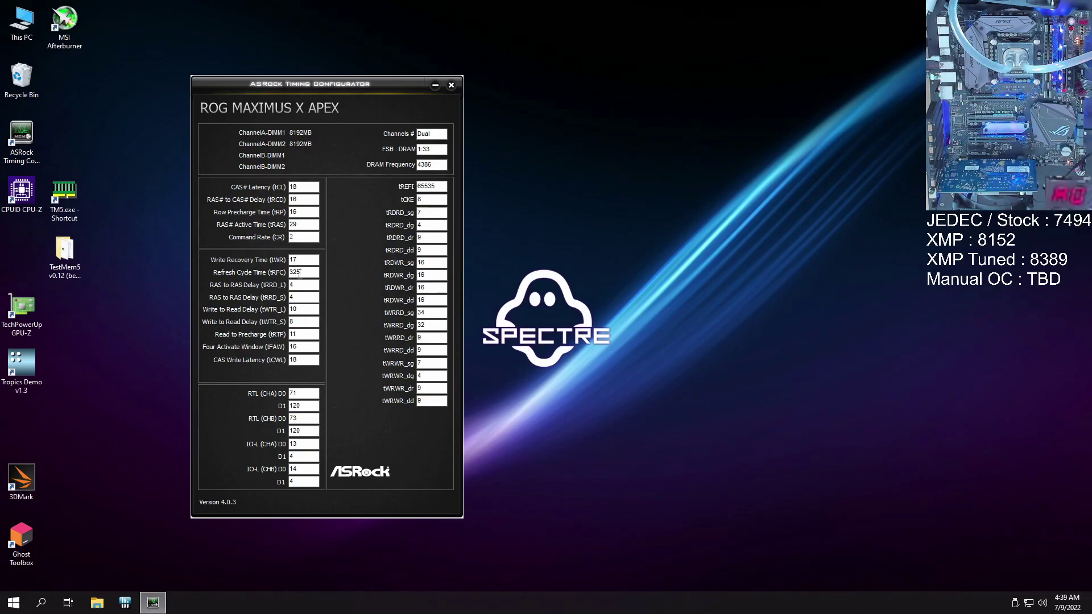
key(Tab)
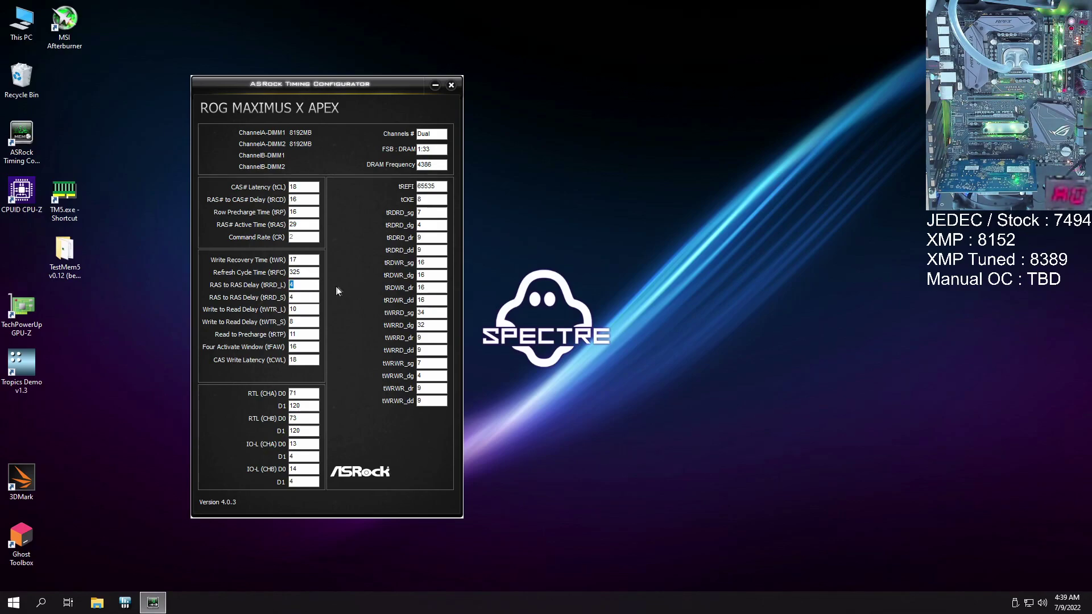
text(4)
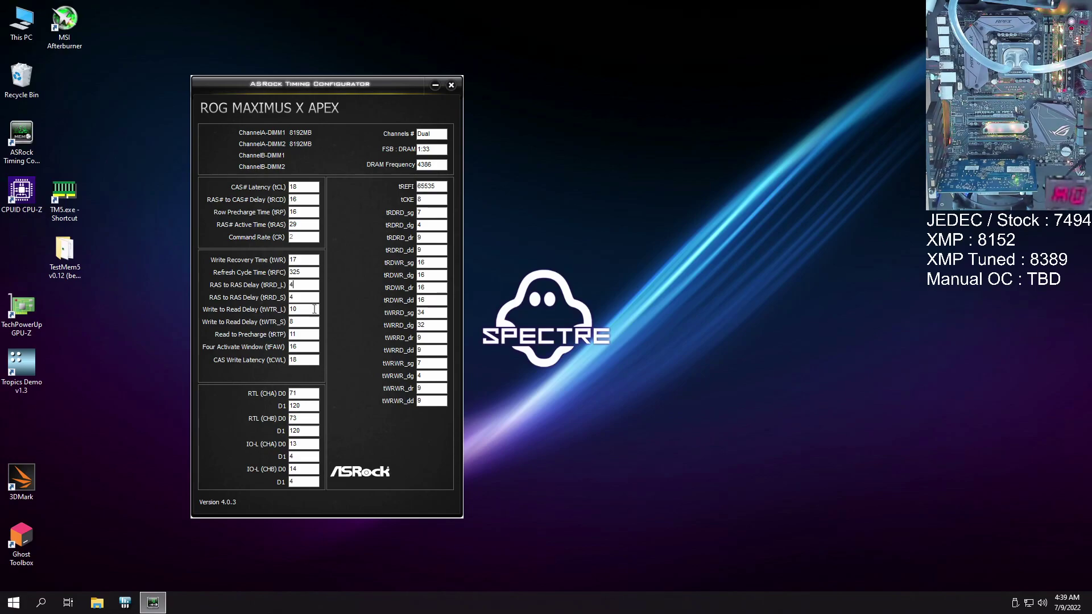
drag(309, 307, 287, 309)
text(10)
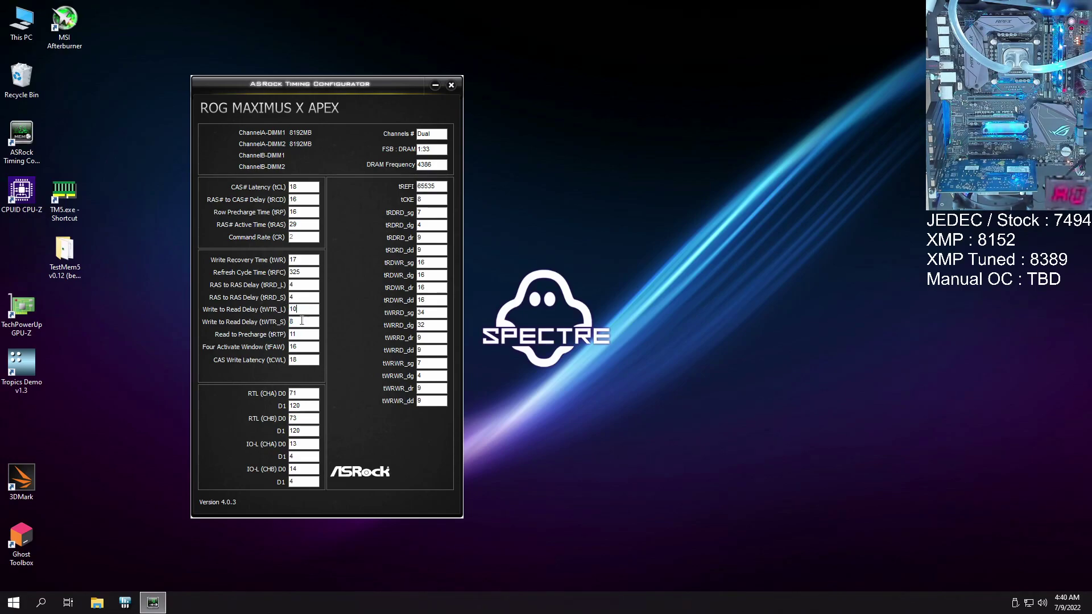
click(300, 319)
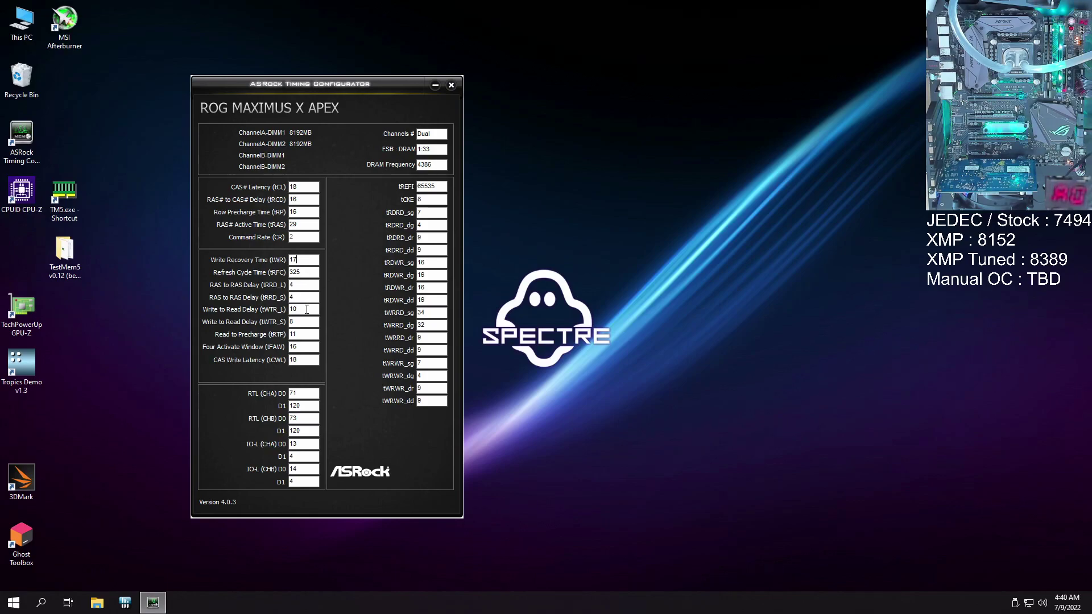
click(302, 321)
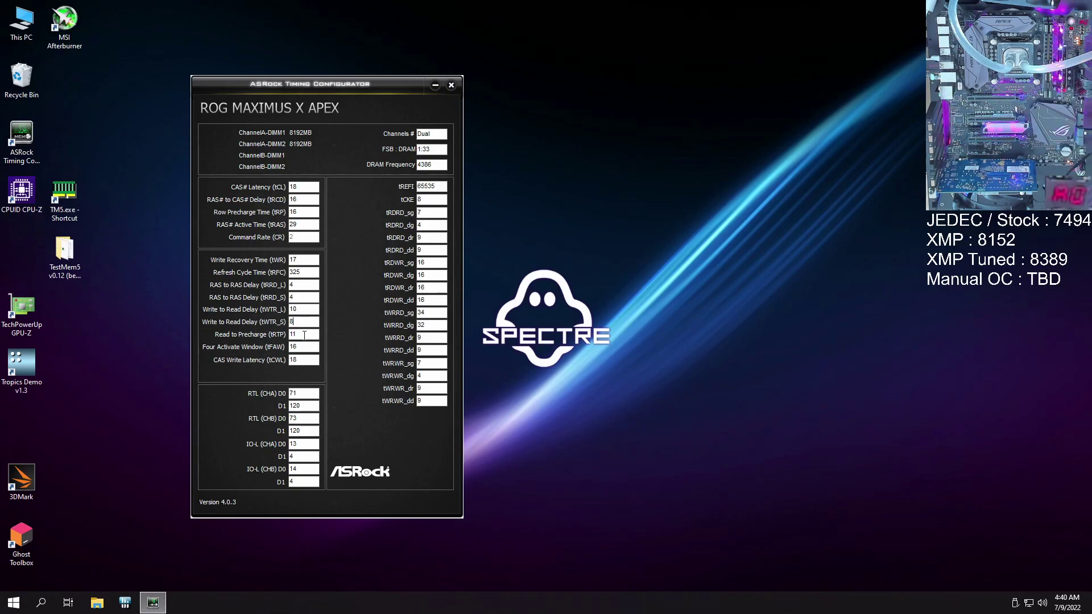
double_click(306, 338)
double_click(295, 361)
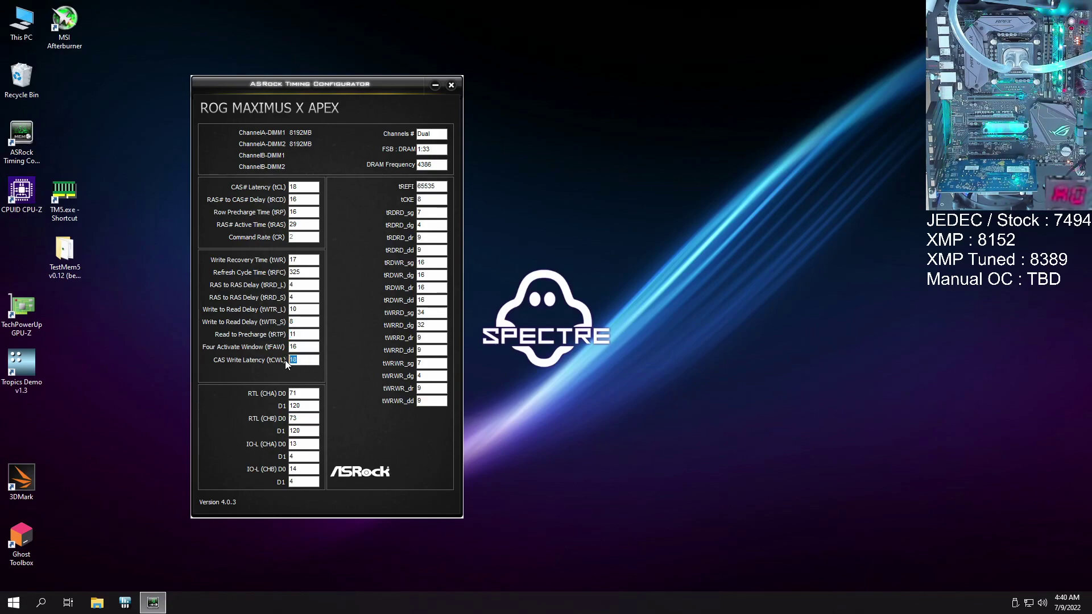
double_click(306, 337)
key(Right)
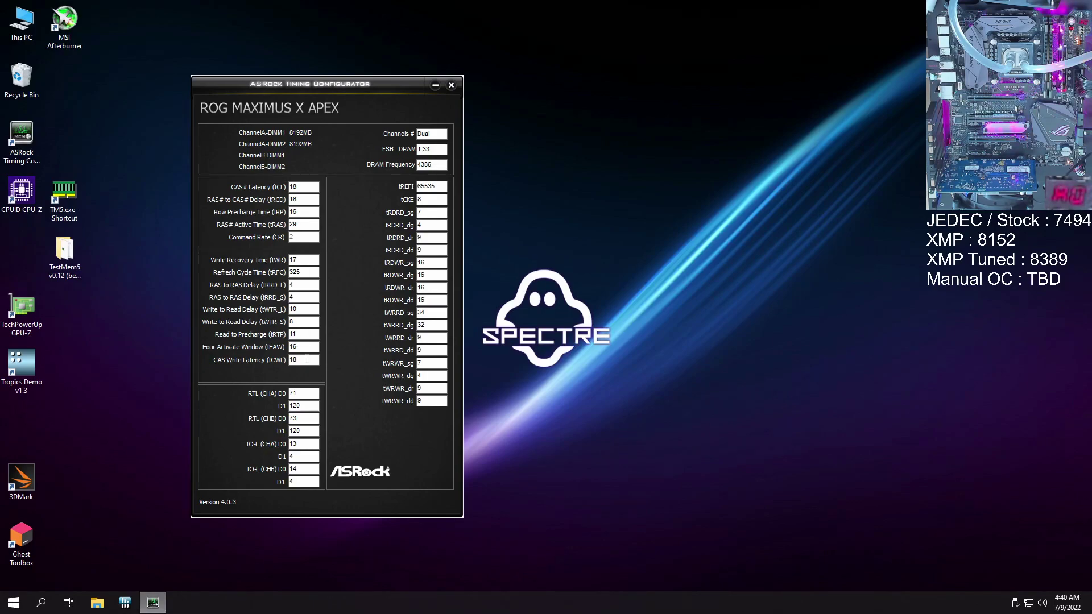
double_click(291, 362)
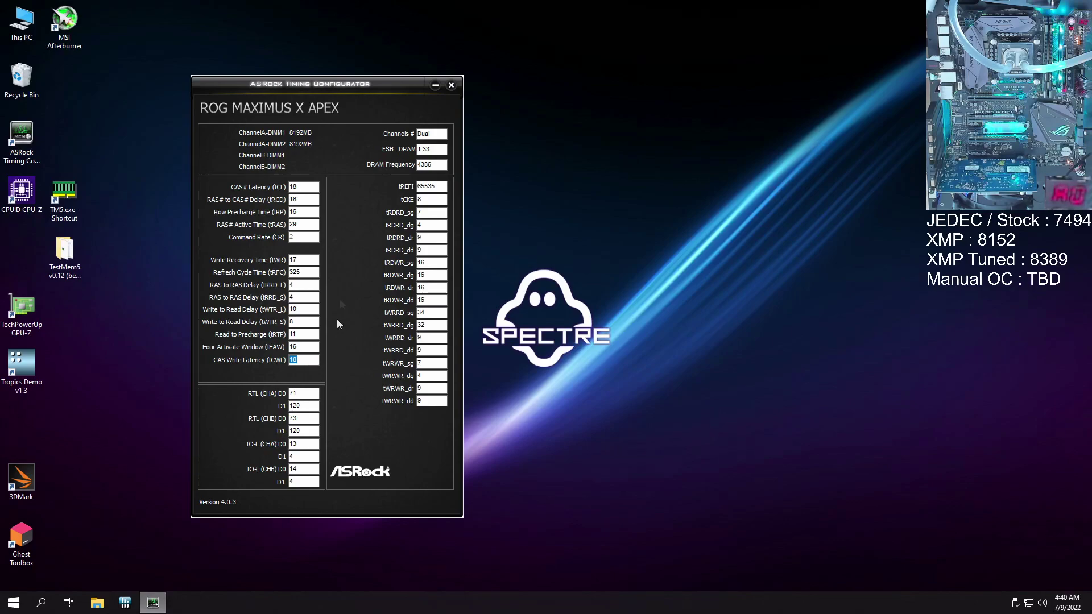
double_click(431, 187)
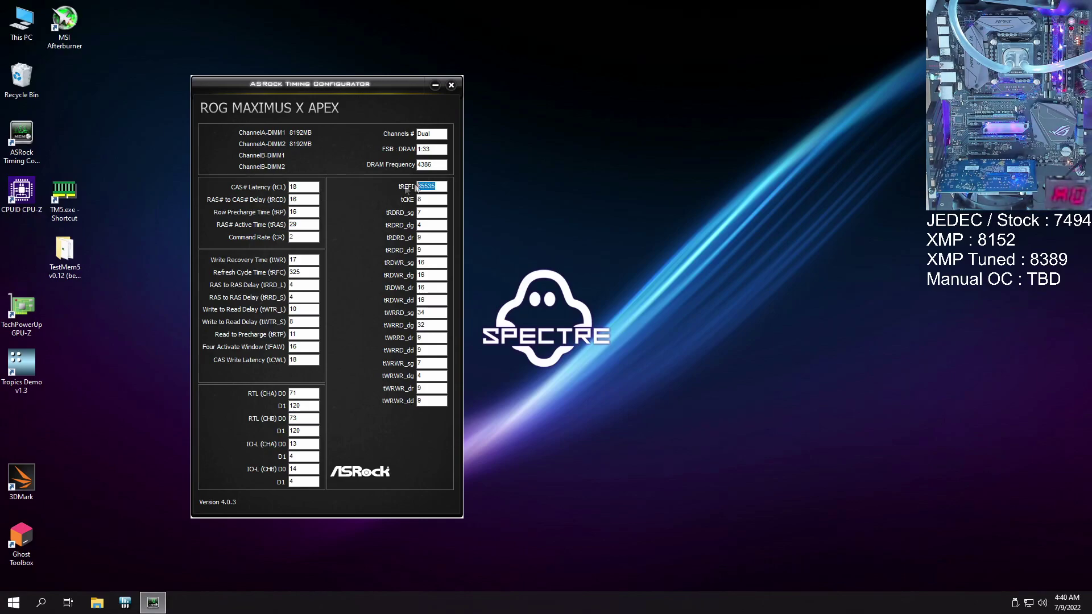
key(End)
key(ctrl+a)
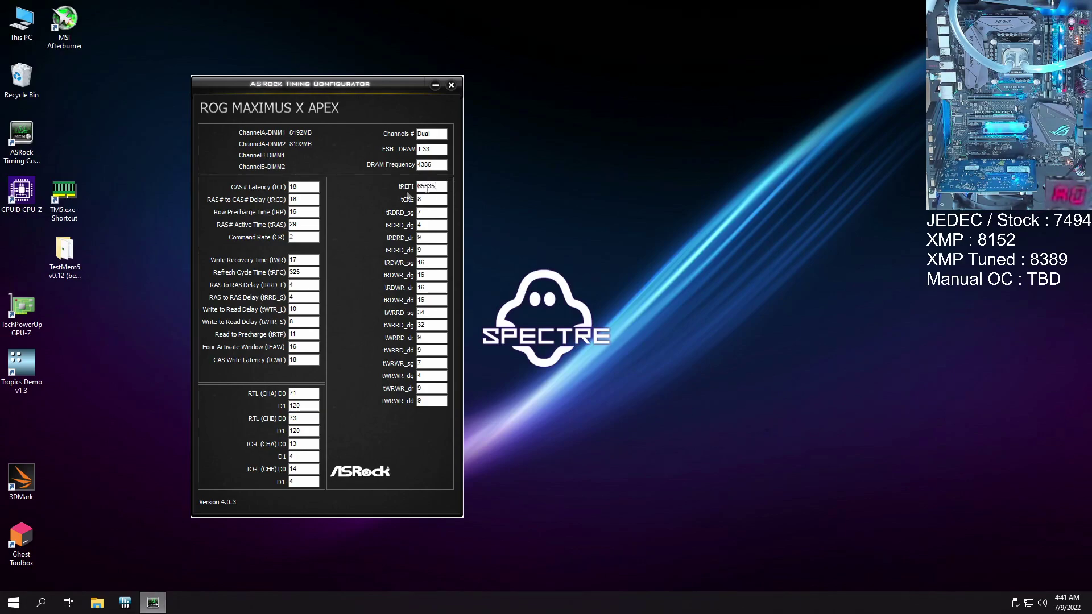
click(439, 186)
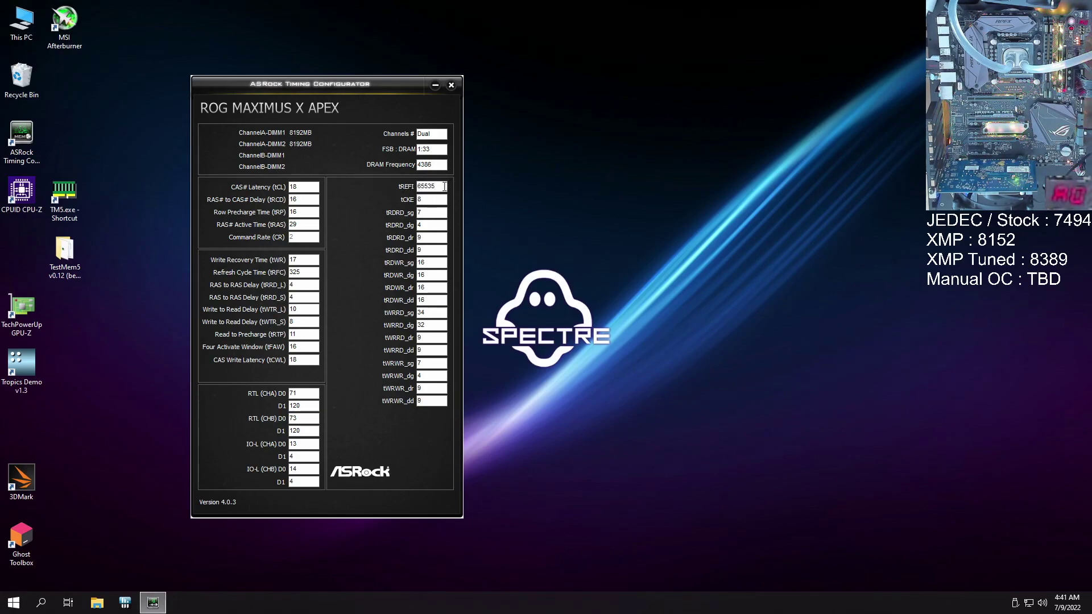
double_click(436, 186)
click(438, 187)
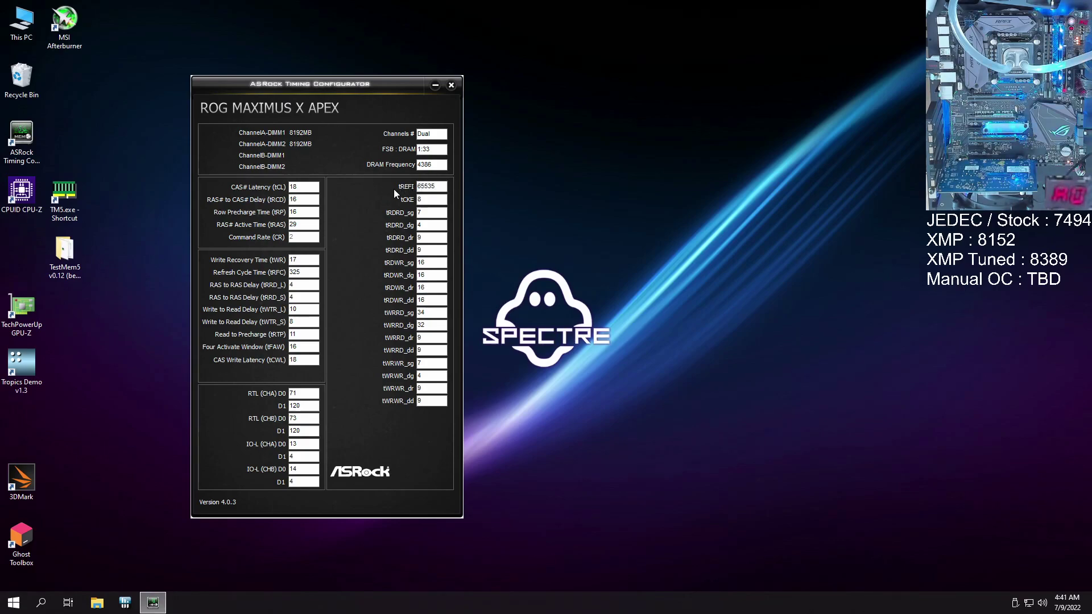
mouse_move(331, 87)
mouse_down()
mouse_move(357, 92)
mouse_move(344, 93)
mouse_up()
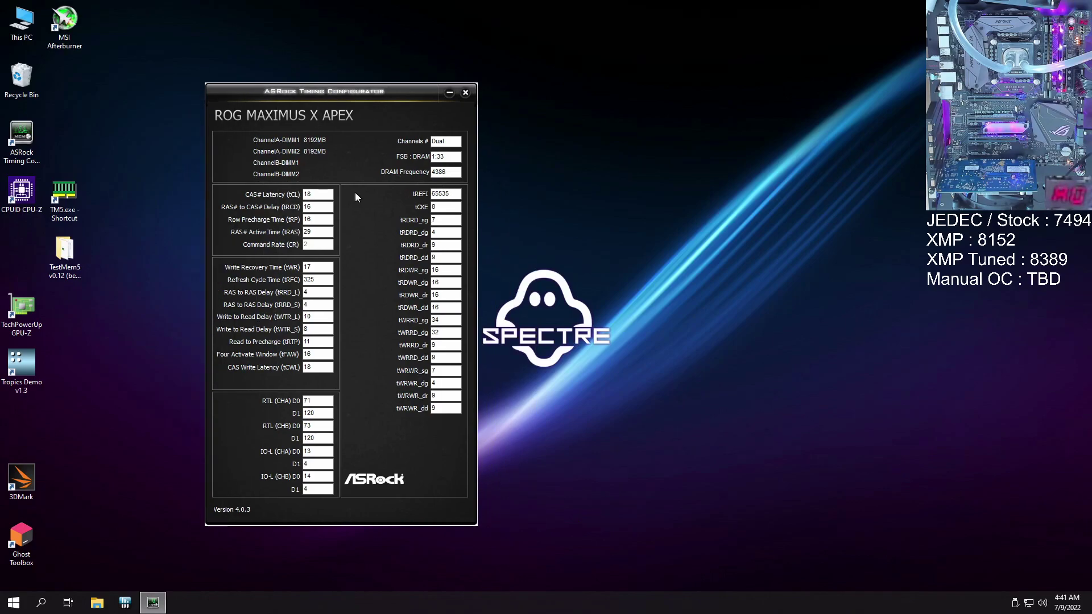
- Launch 3DMark and arrange it beside the memory timings window
double_click(21, 480)
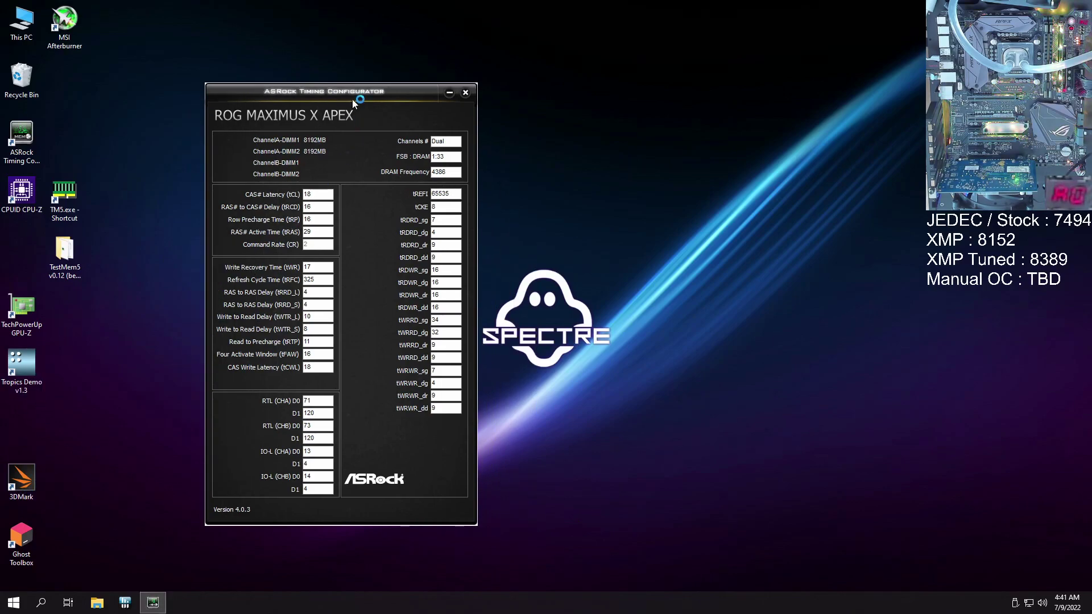
drag(357, 94, 249, 88)
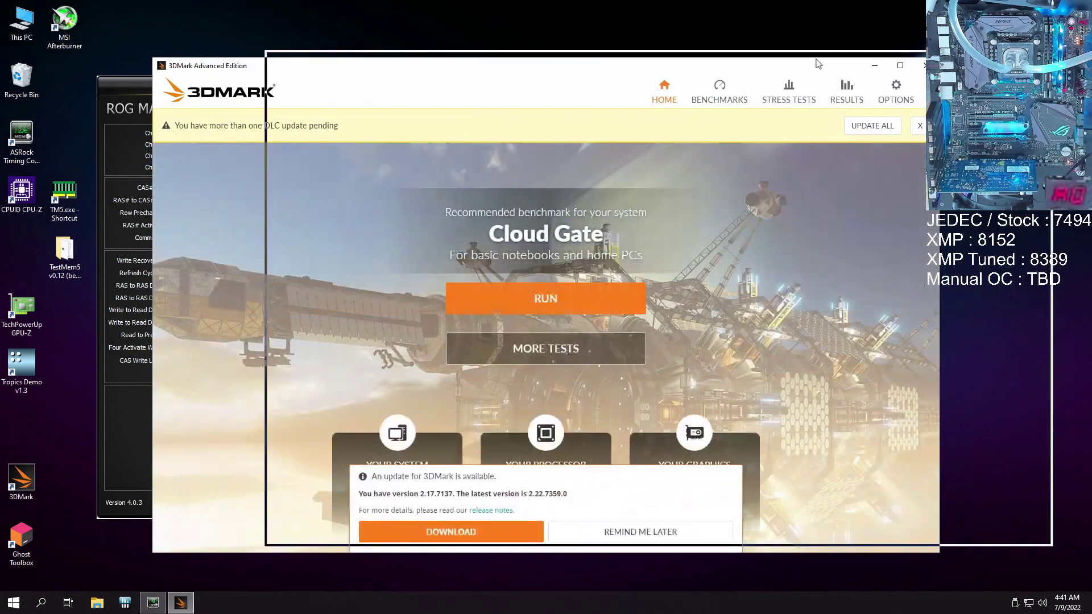
drag(754, 61, 873, 54)
- Set up a Time Spy custom run with Graphics test 1 and 2 switched to No
click(663, 336)
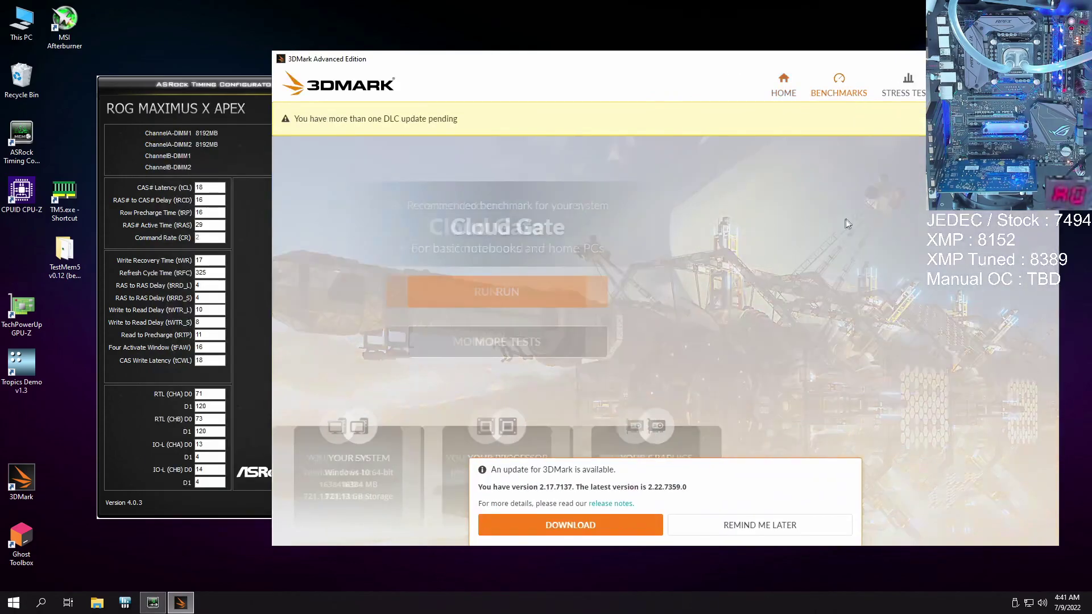
scroll(630, 293, down, 2)
click(545, 330)
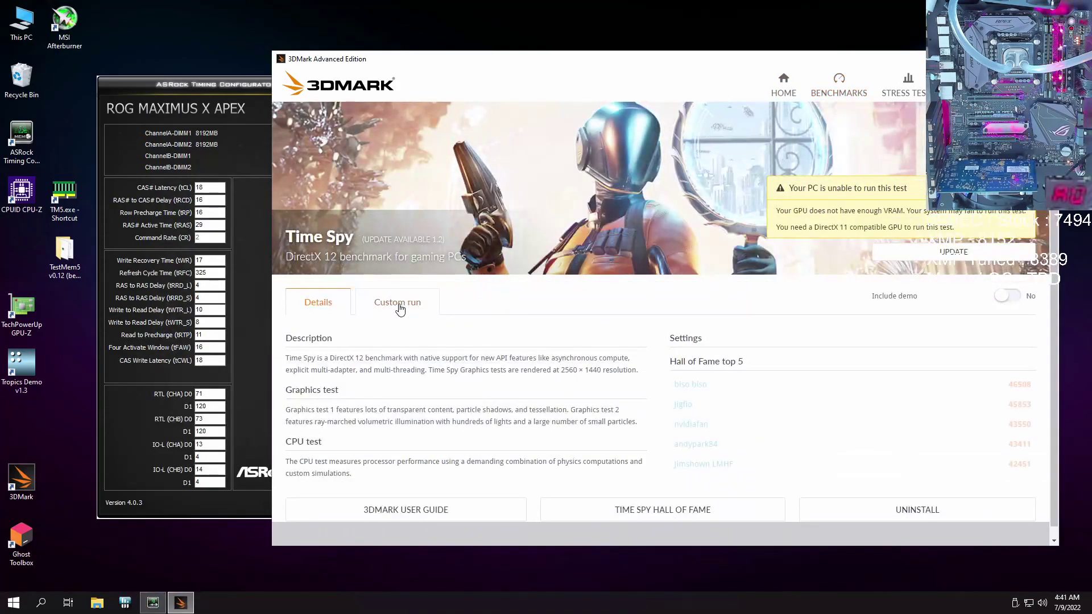
click(398, 307)
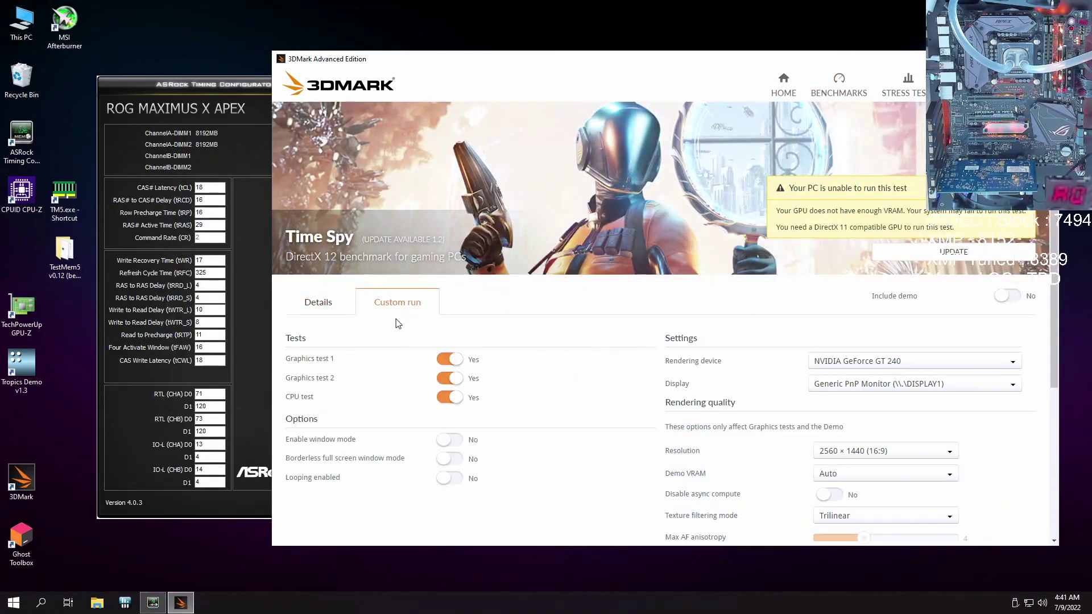
click(449, 378)
click(449, 359)
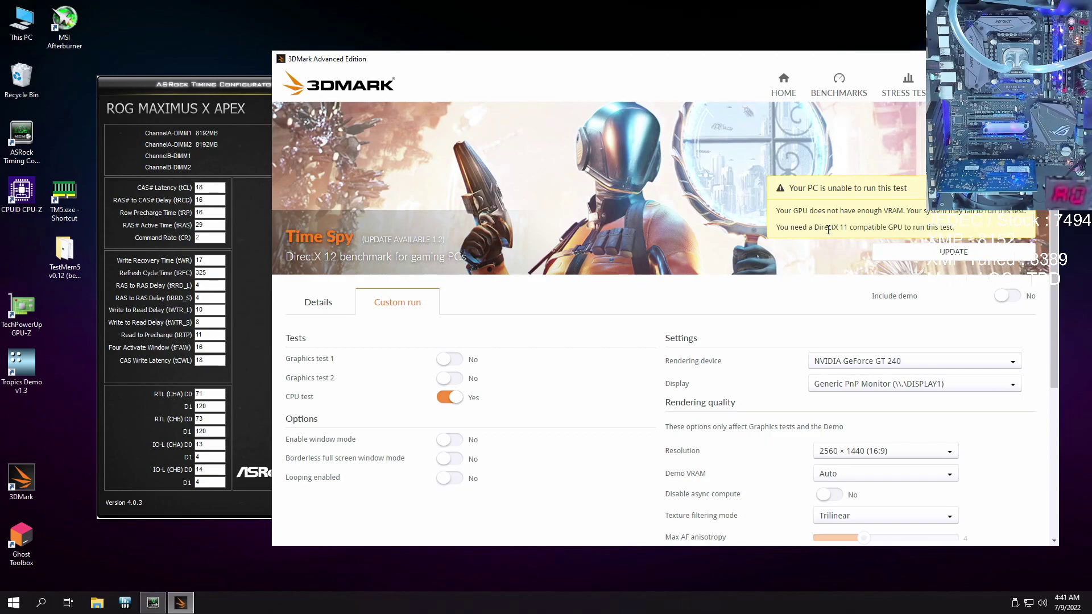
drag(828, 229, 969, 228)
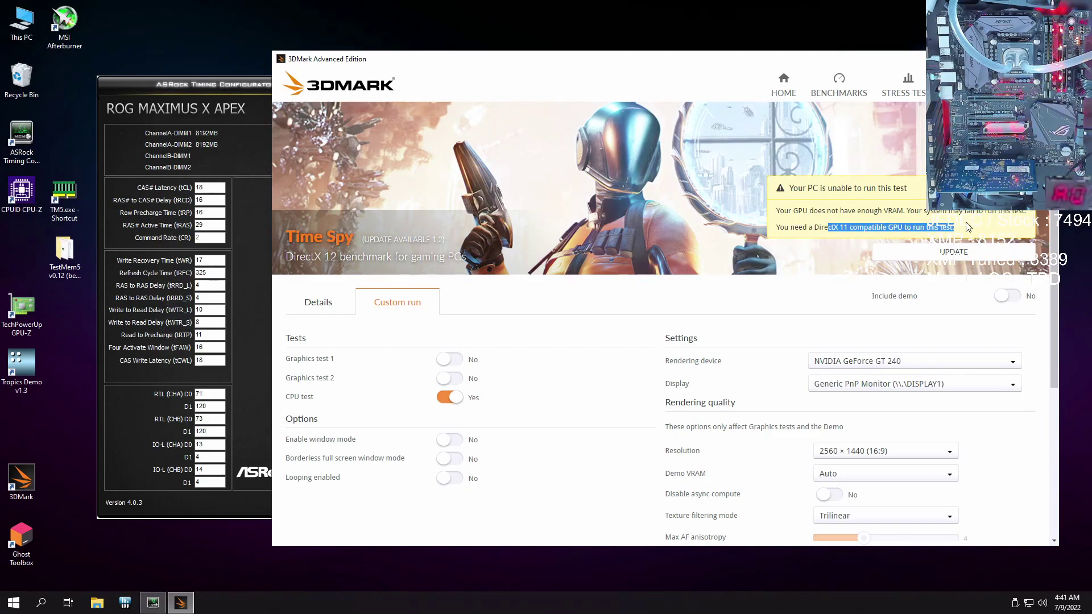
click(968, 228)
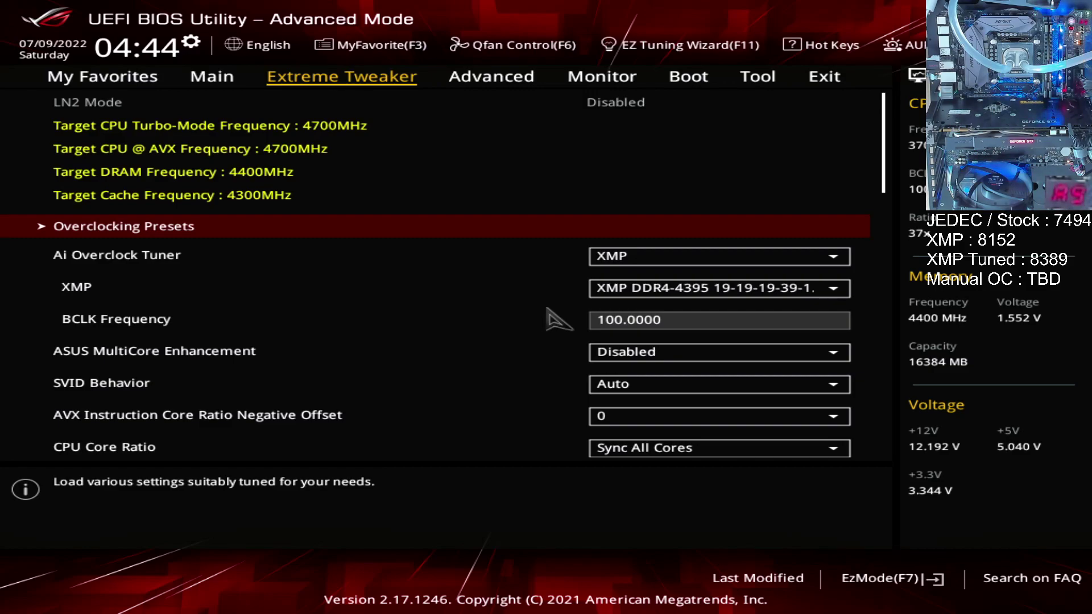
- Enter DRAM Timing Control and review the manual timings (18-16-29 primaries, secondaries, write delays)
key(Down)
key(Down)
key(Down)
key(Down)
key(Down)
key(Down)
key(Down)
key(Down)
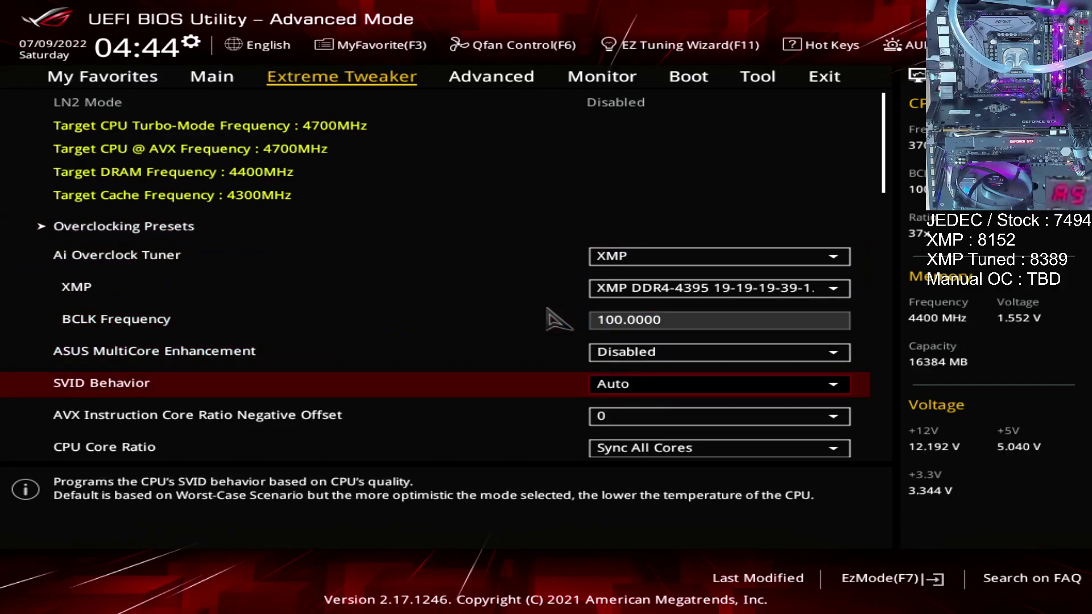
key(Down)
key(Down)
key(Down)
key(Down)
key(Down)
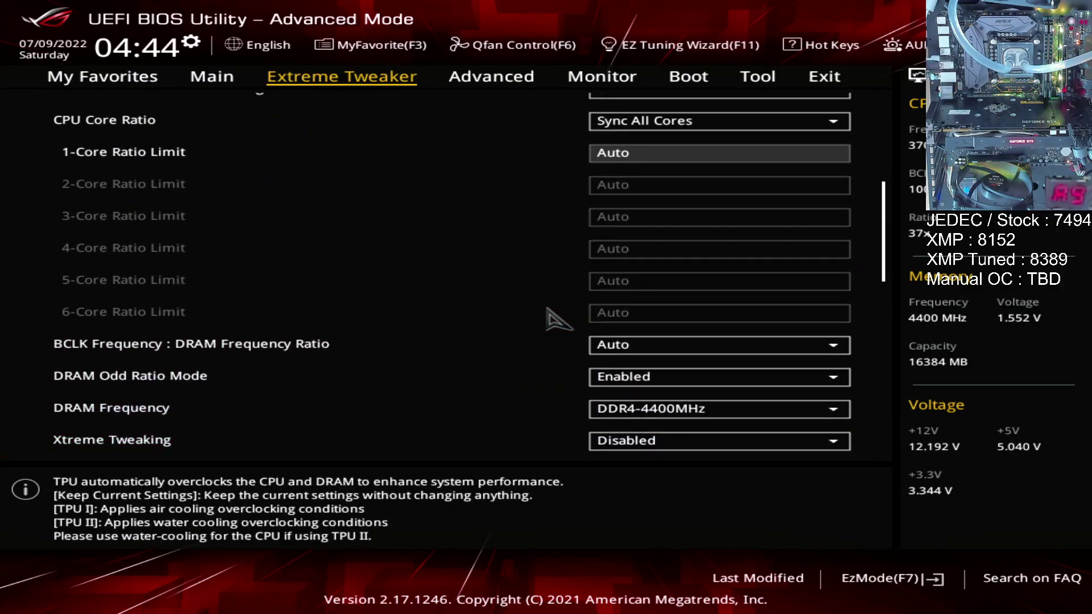
key(Down)
key(Down)
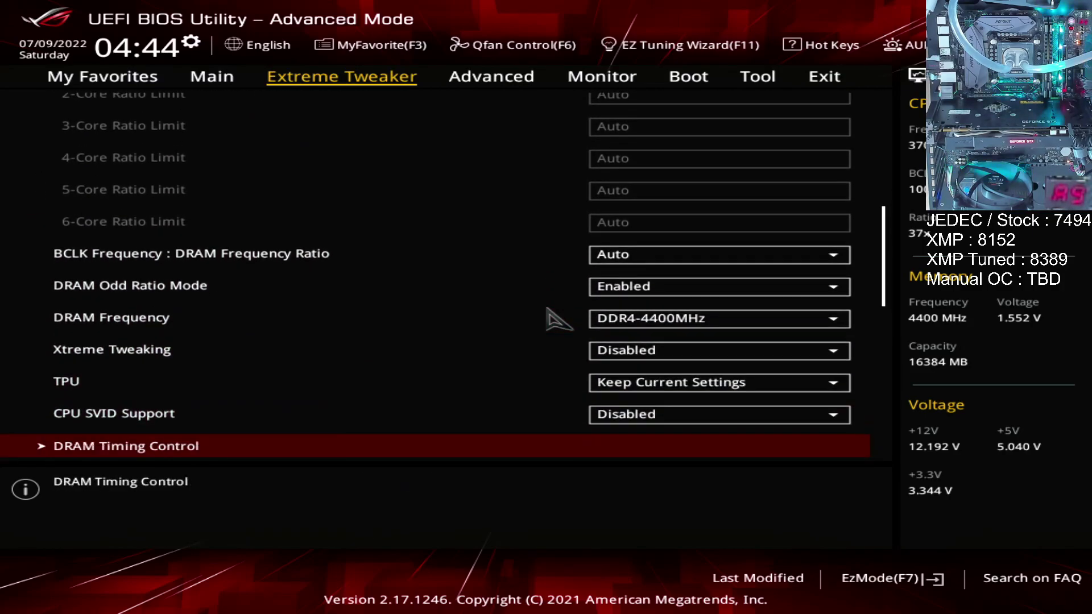
key(Return)
key(Down)
key(Down)
key(Down)
key(Down)
key(Down)
key(Down)
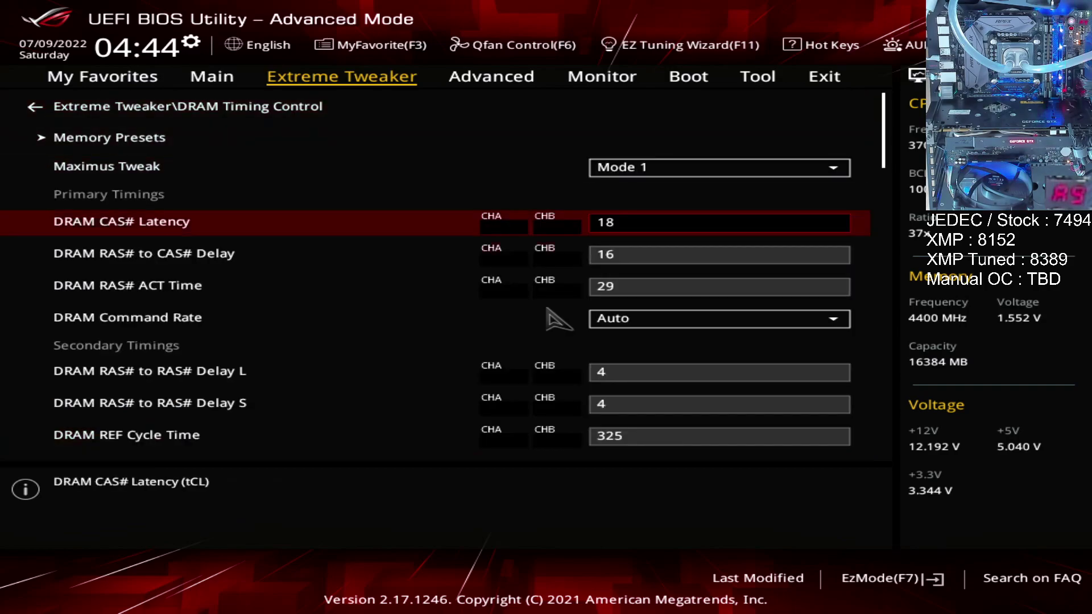
key(Down)
key(Down)
key(Down)
key(Down)
key(Down)
key(Down)
key(Down)
key(Down)
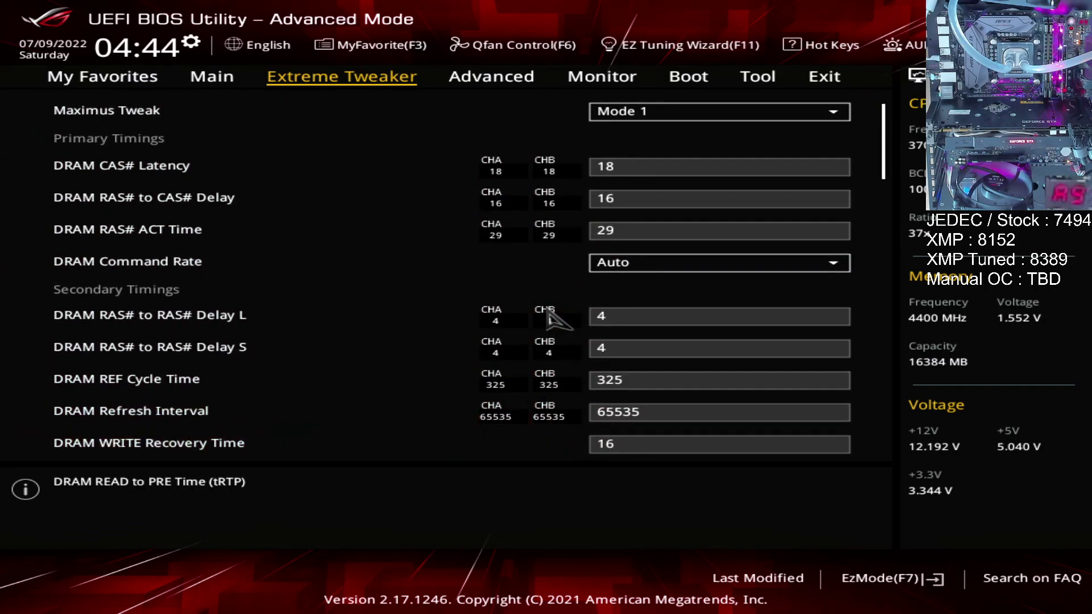
key(Down)
key(Down)
key(Down)
key(Down)
key(Down)
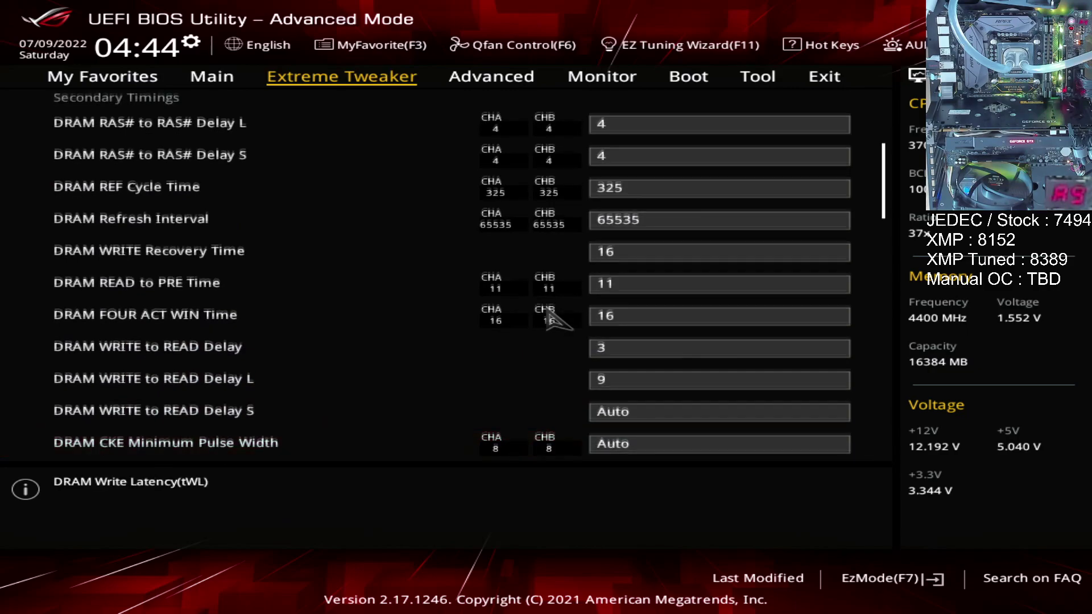
key(Down)
key(Down)
key(Up)
key(Up)
key(Up)
key(Up)
key(Up)
key(Up)
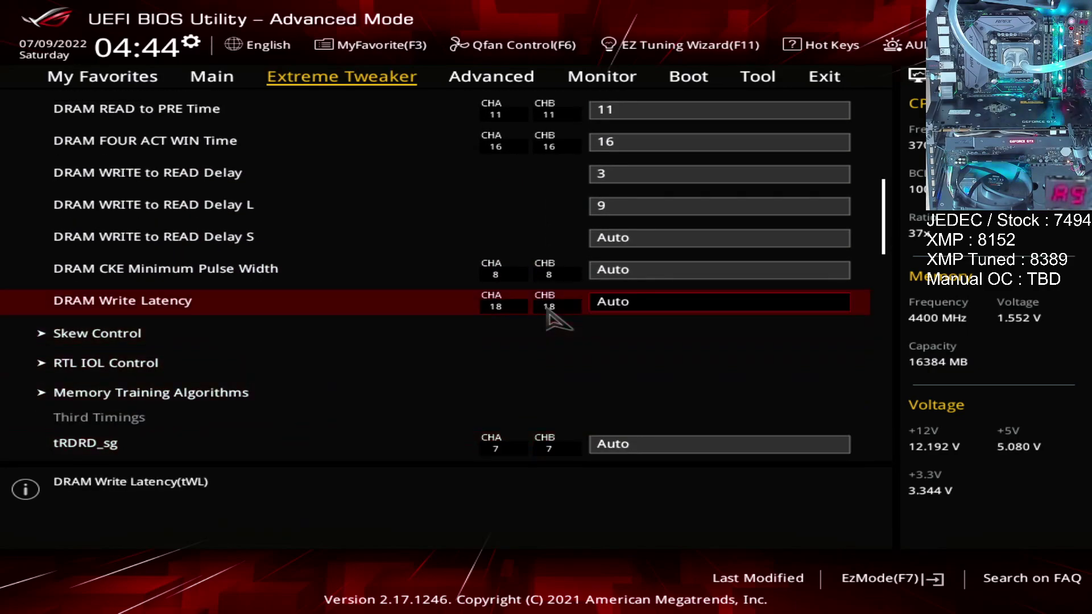
key(Up)
key(Up)
key(Up)
key(Up)
key(Up)
key(Up)
key(Up)
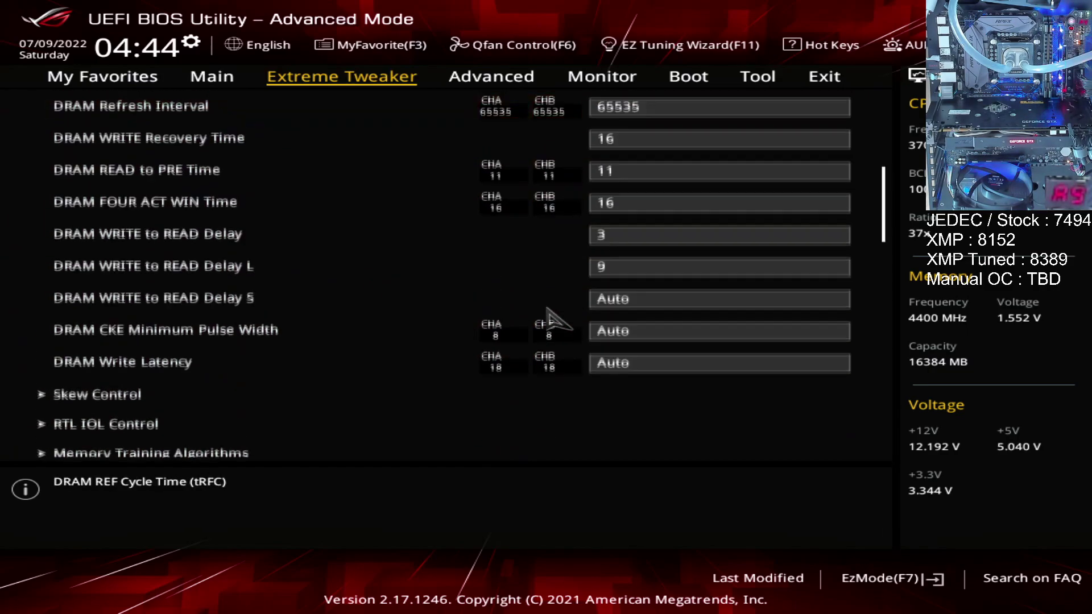
key(Up)
key(Up)
key(Down)
key(Down)
key(Down)
key(Down)
key(Down)
key(Down)
key(Down)
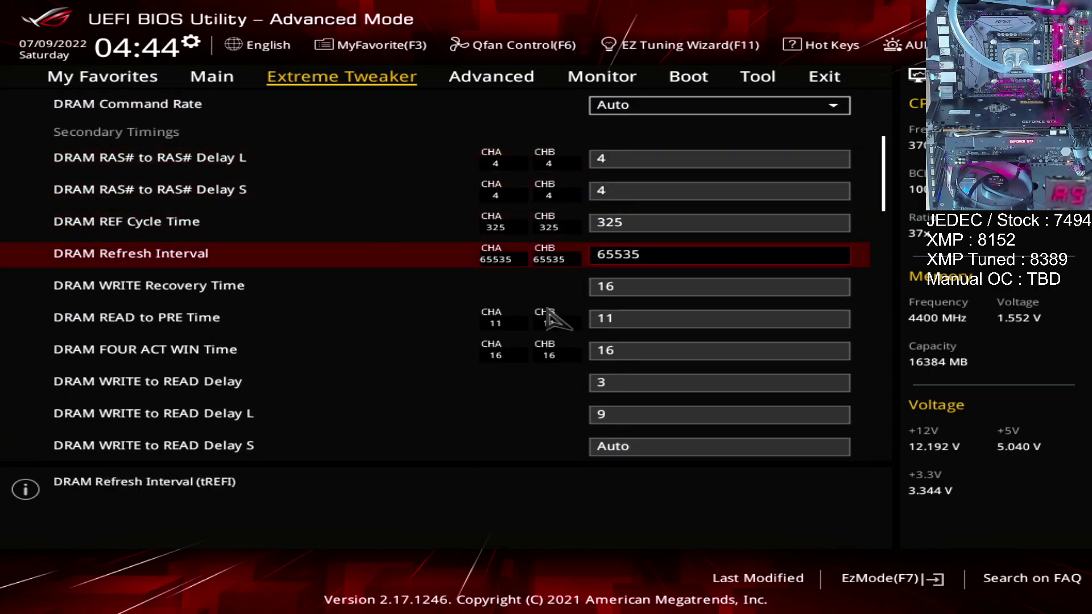
key(Down)
key(Down)
key(Down)
key(Escape)
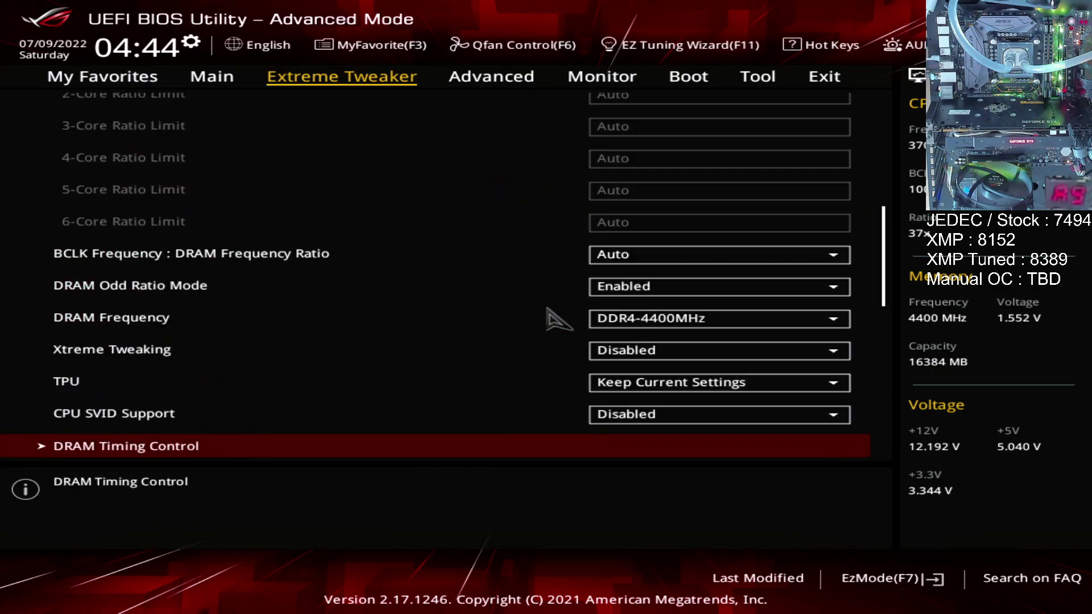
- Go to DRAM Voltage, showing 1.5500 with CPU VCCIO and System Agent at 1.30000
key(Down)
key(Down)
key(Down)
key(Down)
key(Down)
key(Down)
key(Down)
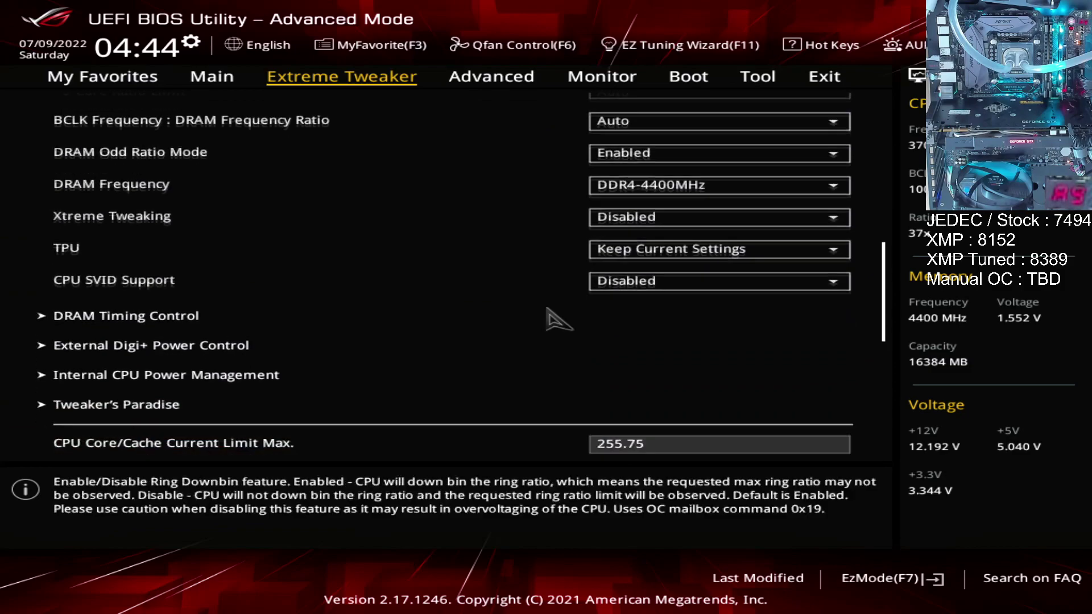
key(Down)
key(Down)
key(Down)
key(Down)
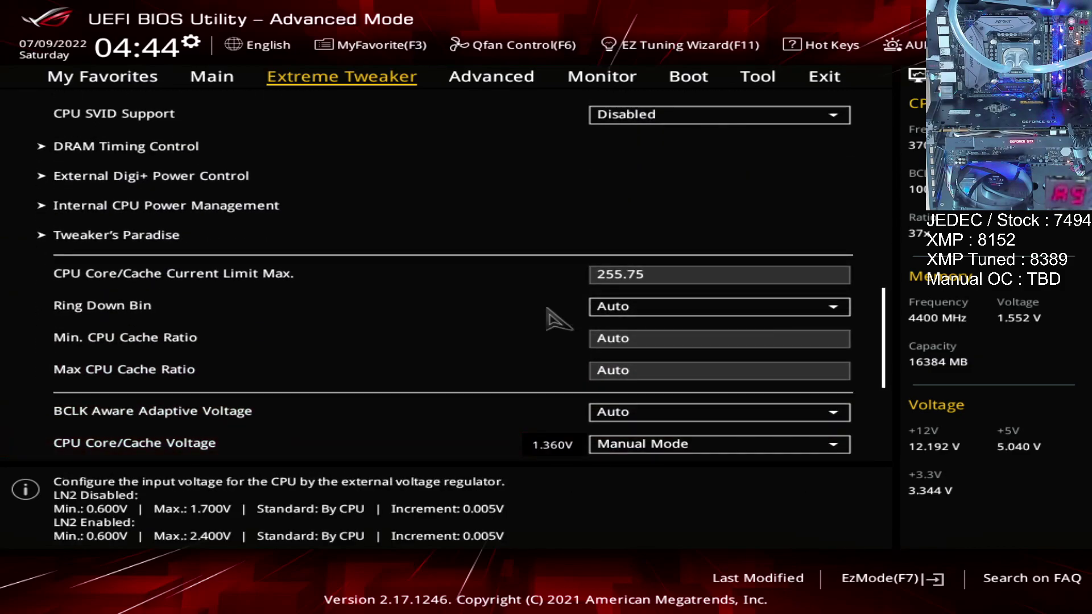
key(Down)
key(Up)
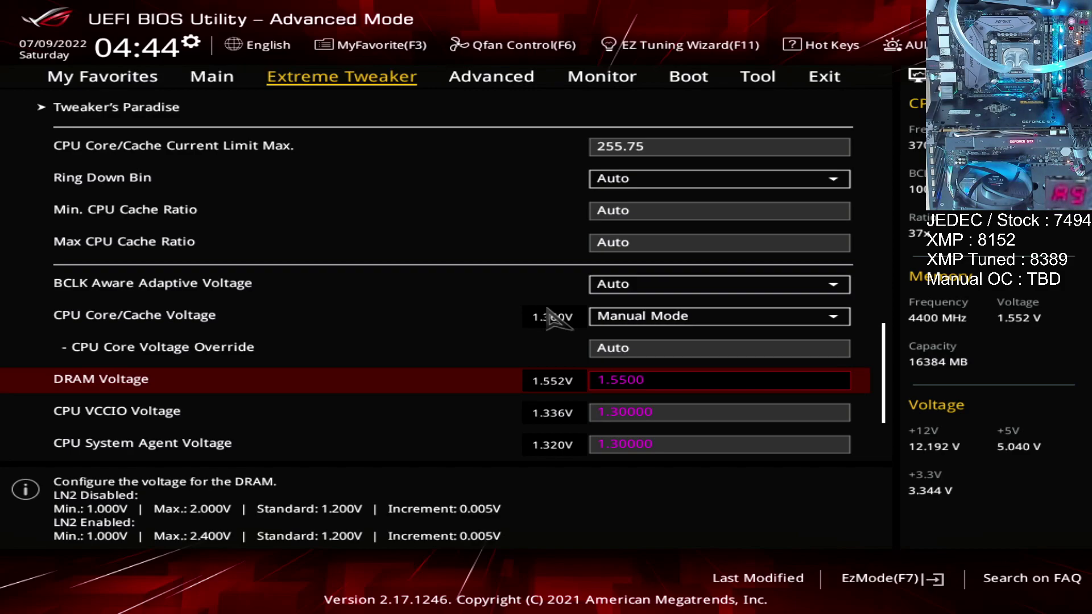
key(Down)
key(Down)
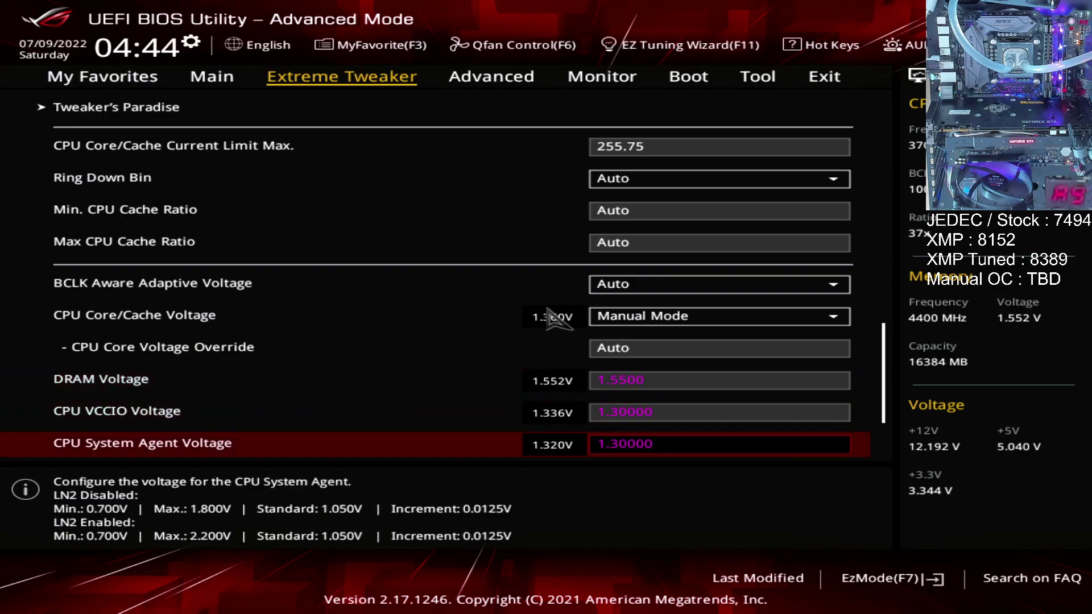
key(Up)
key(Down)
key(Up)
key(Down)
key(Up)
key(Down)
key(Up)
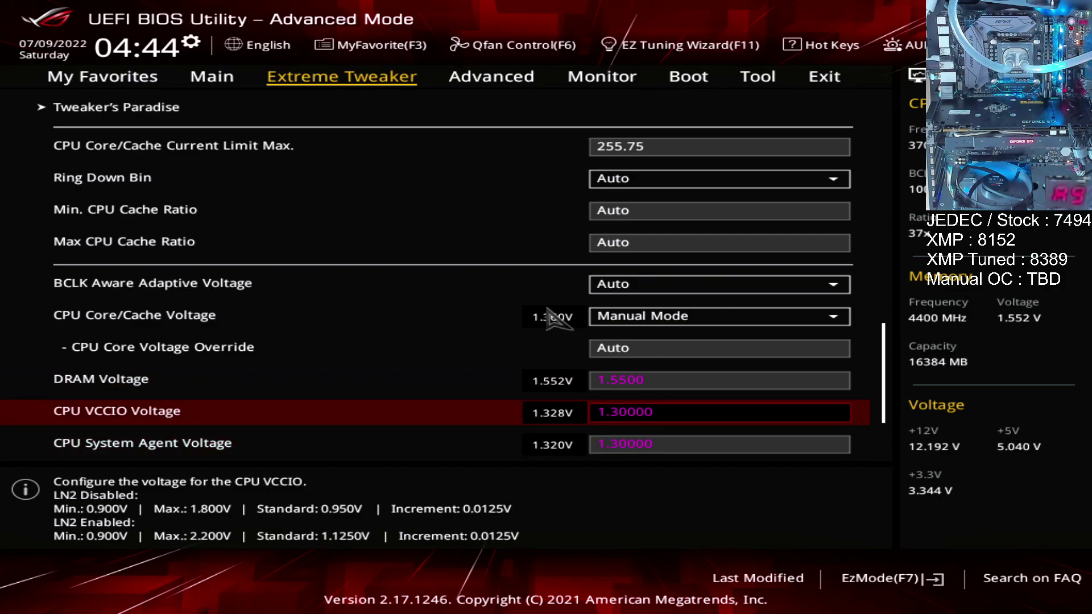
key(Down)
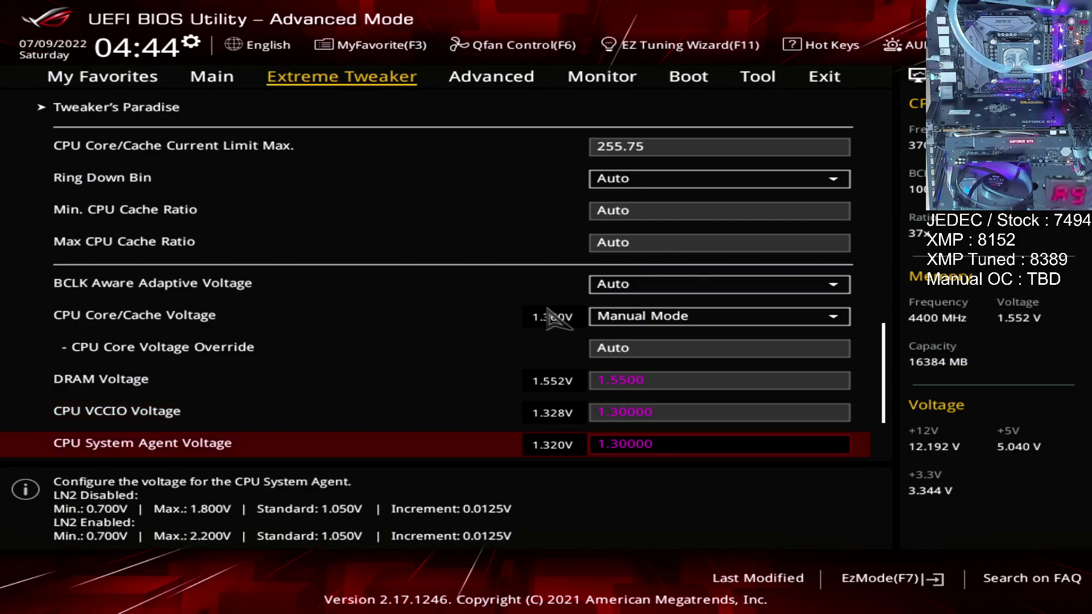
key(Up)
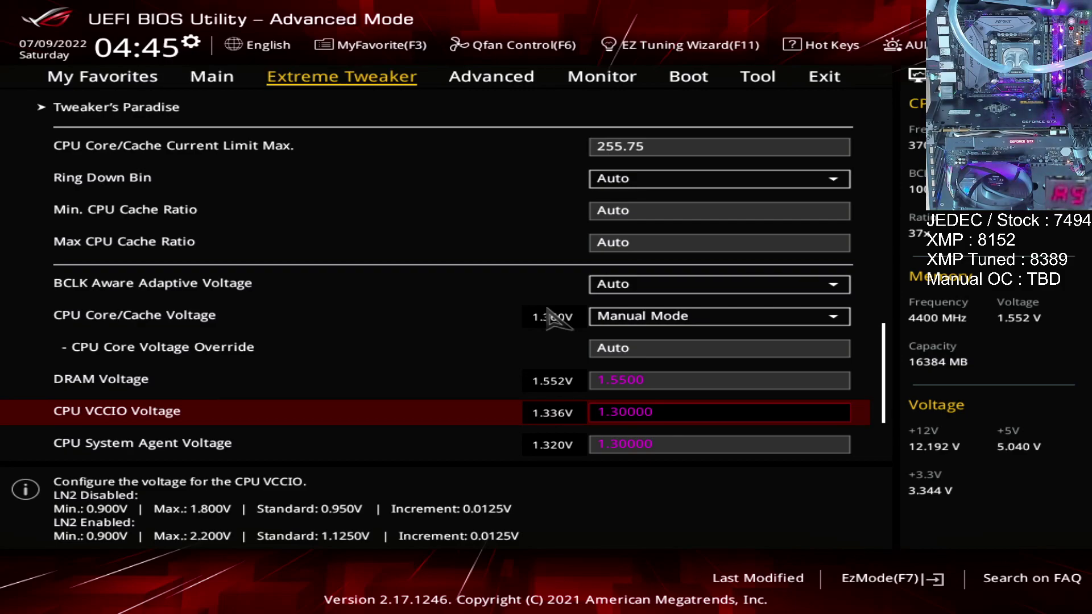
key(Down)
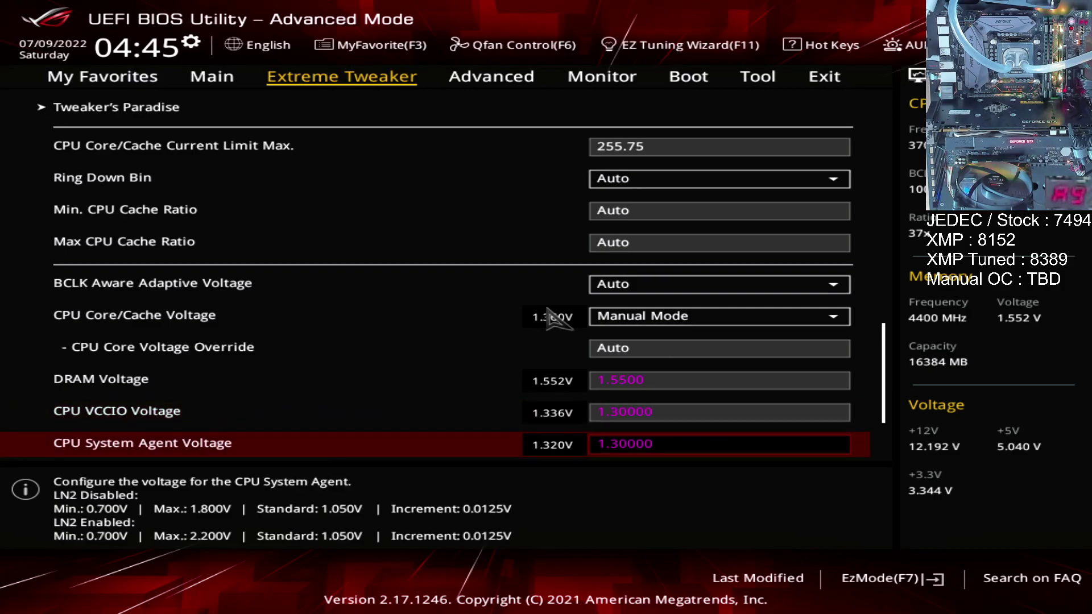
key(Down)
key(Up)
key(Up)
key(Down)
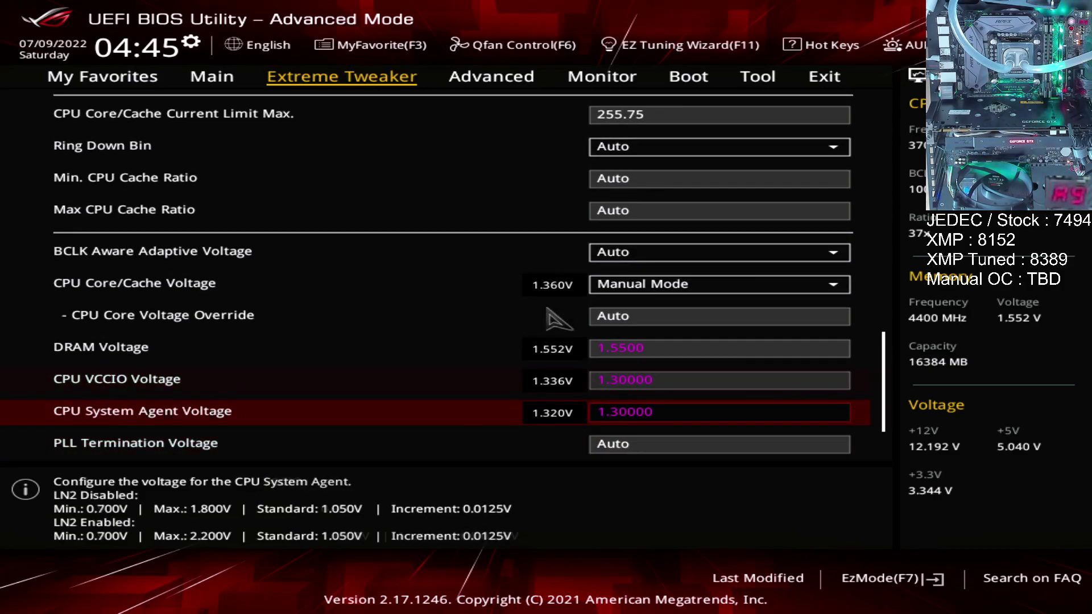
key(Up)
key(Down)
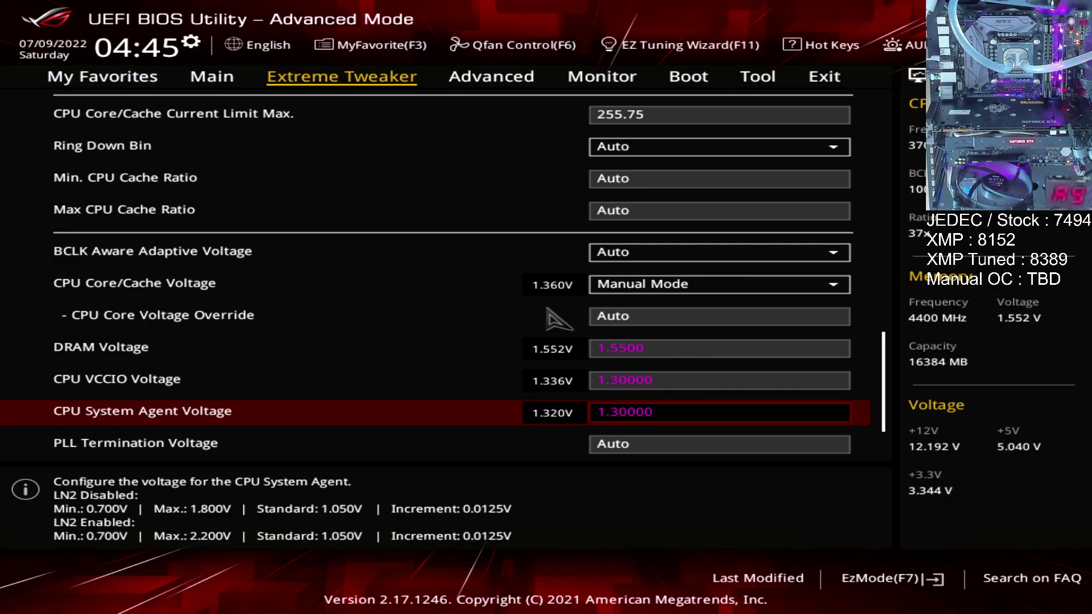
key(Up)
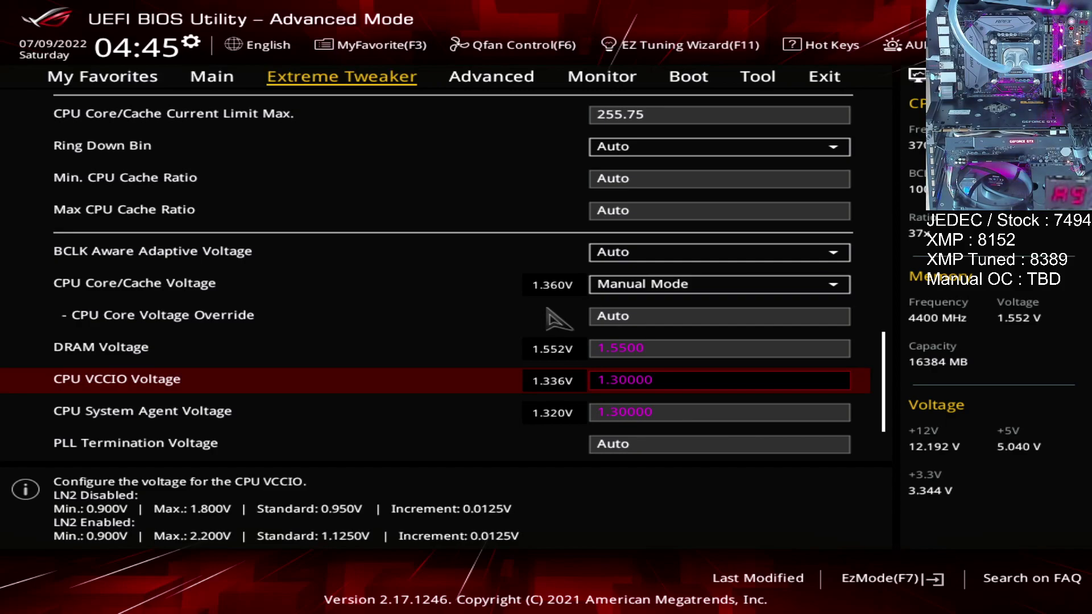
key(Down)
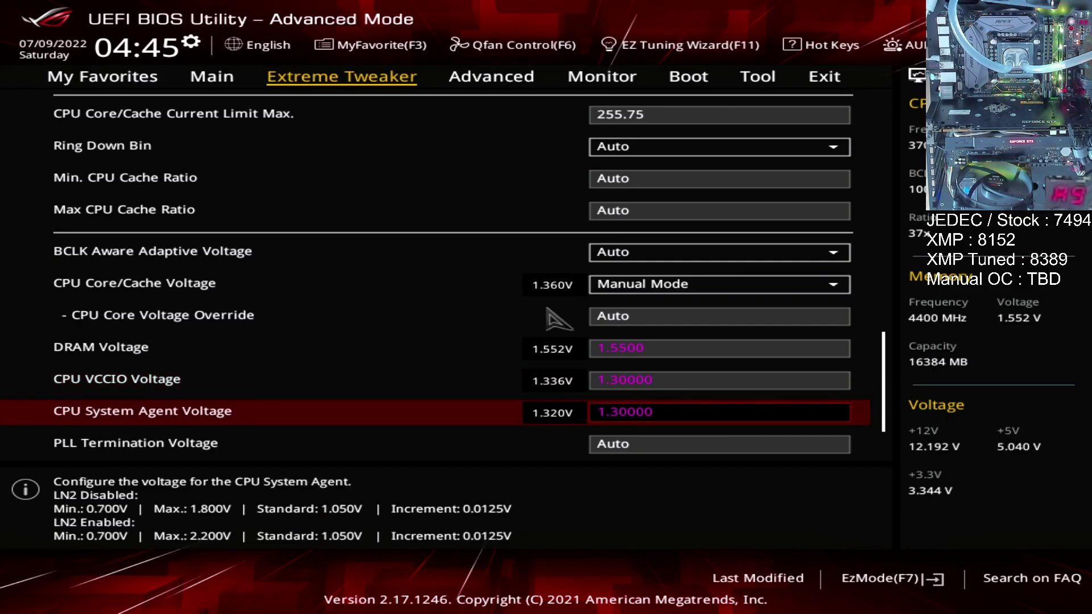
key(Down)
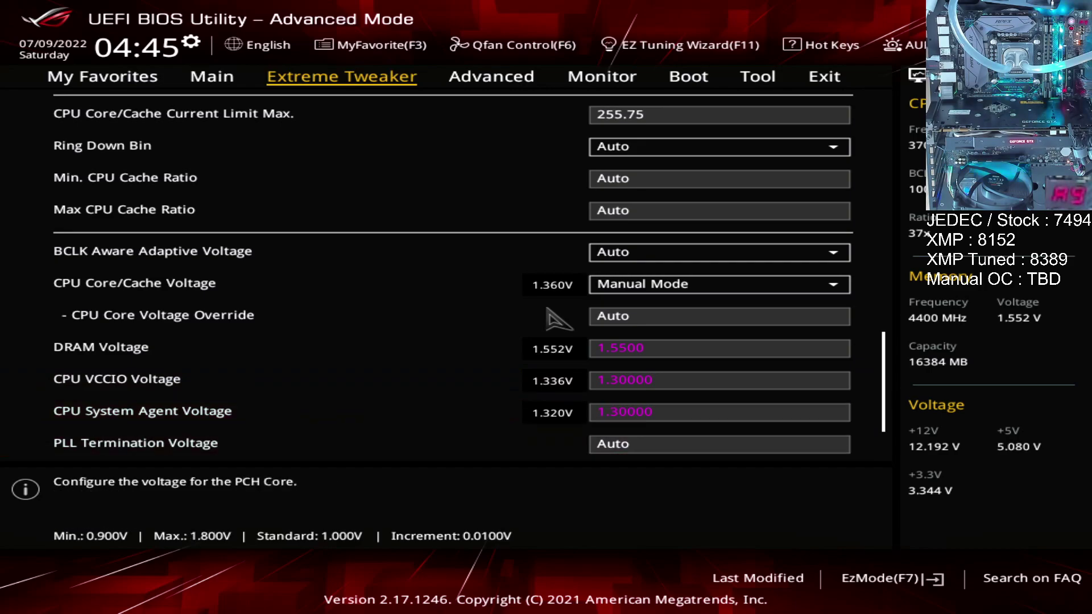
key(Up)
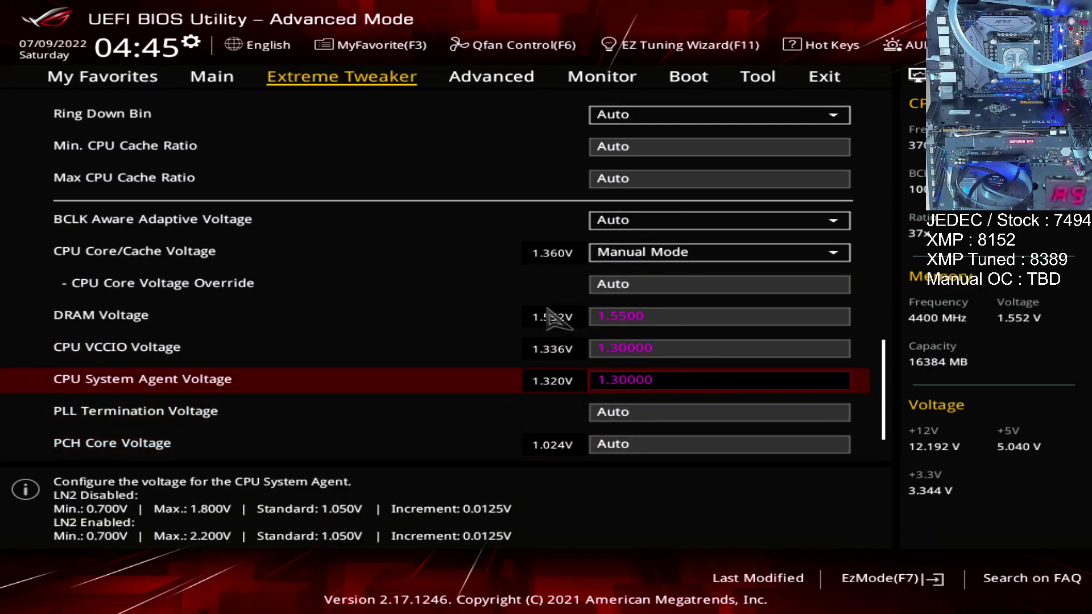
key(Left)
key(Left)
key(Left)
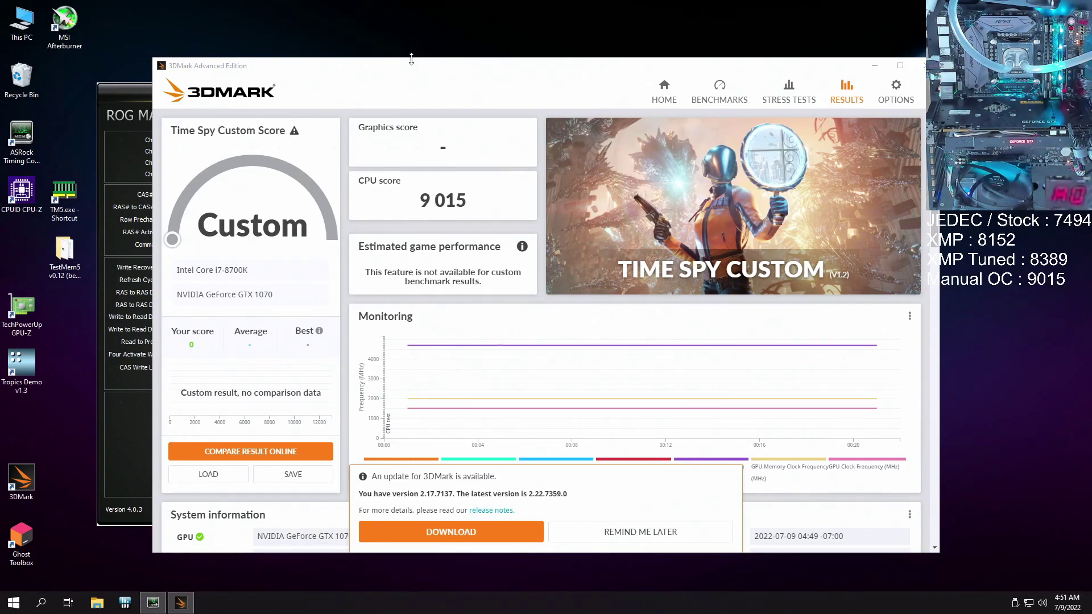
- Move the 3DMark results window showing CPU score 9015 up and to the right
drag(417, 67, 559, 16)
- Bring the timing readout forward, inspect tREFI 65535, then open Windows start search
click(224, 227)
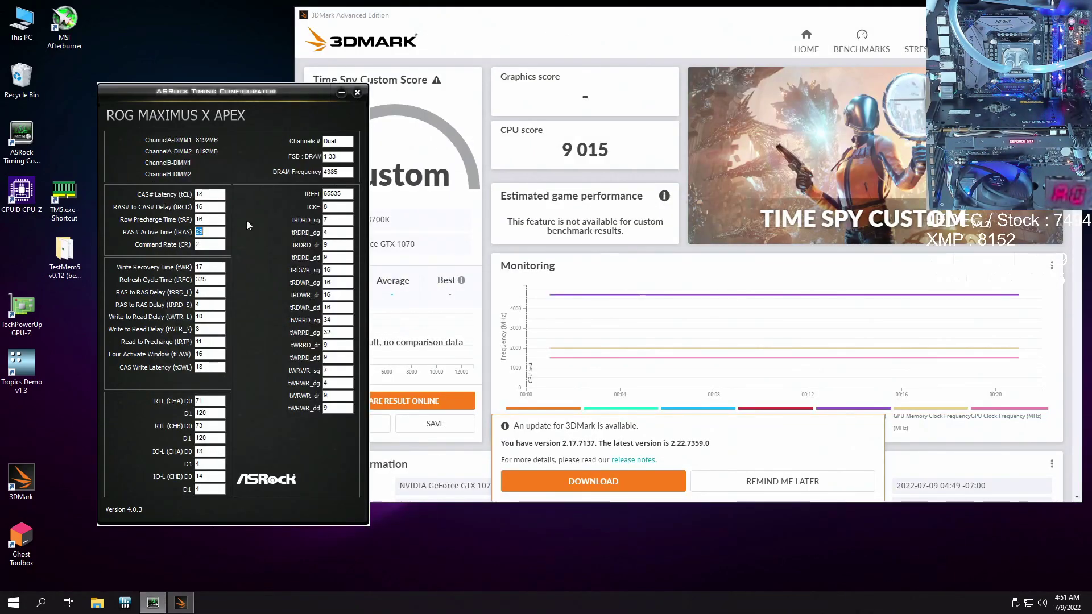
drag(229, 105, 223, 104)
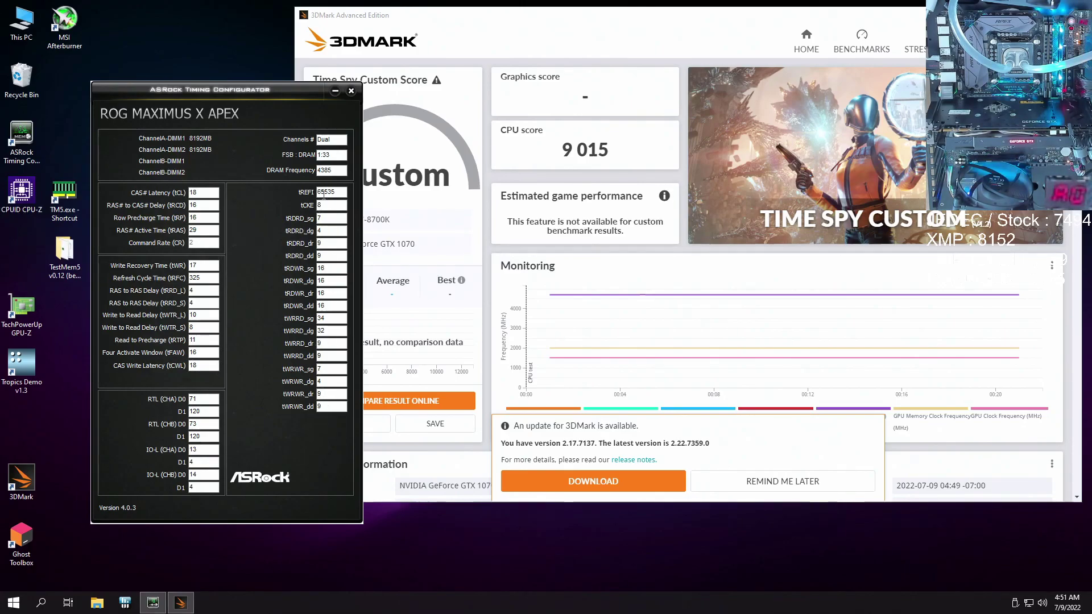
drag(340, 194, 298, 200)
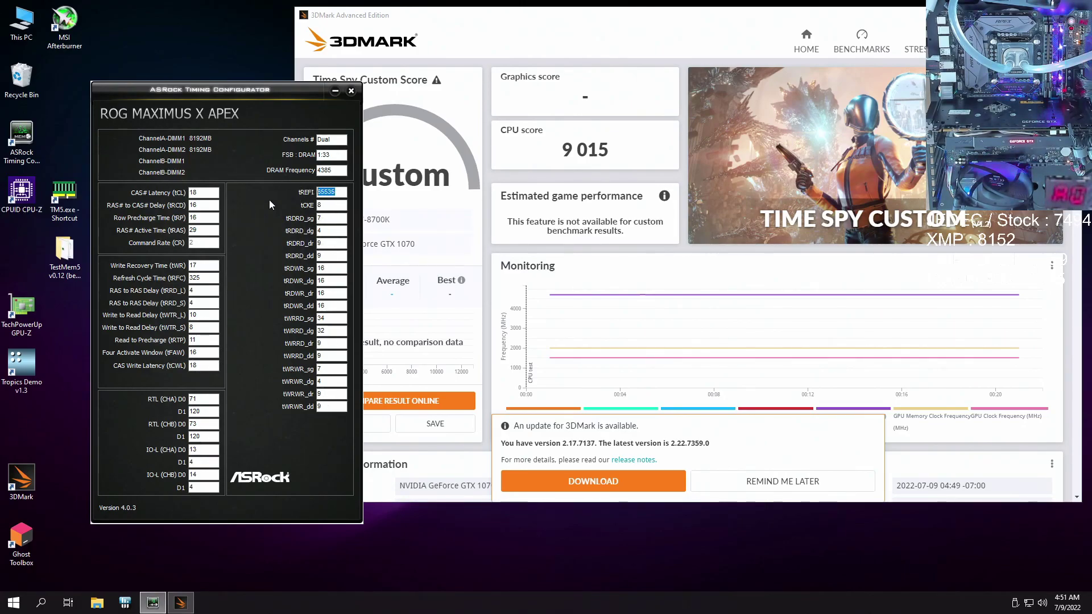
click(345, 188)
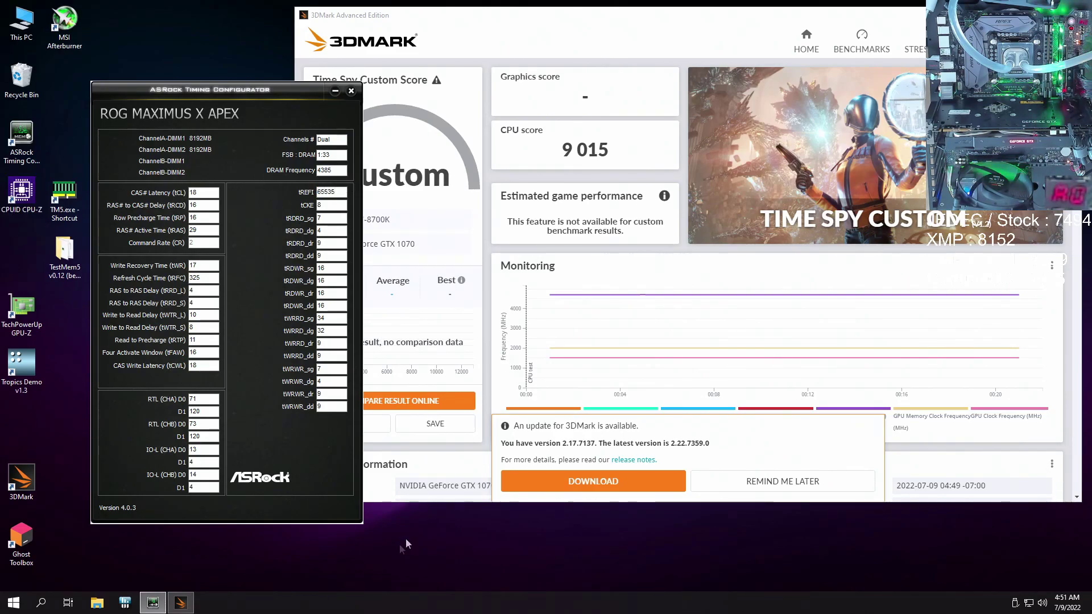
click(14, 602)
- Launch Calculator with 'calc' and place it mid-screen
text(calc)
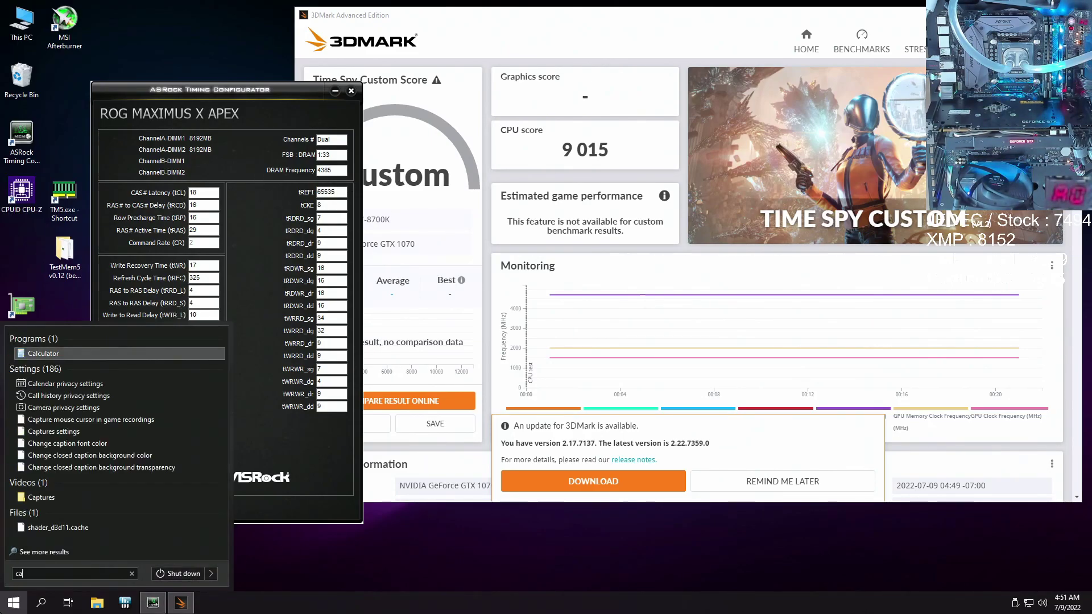
click(75, 362)
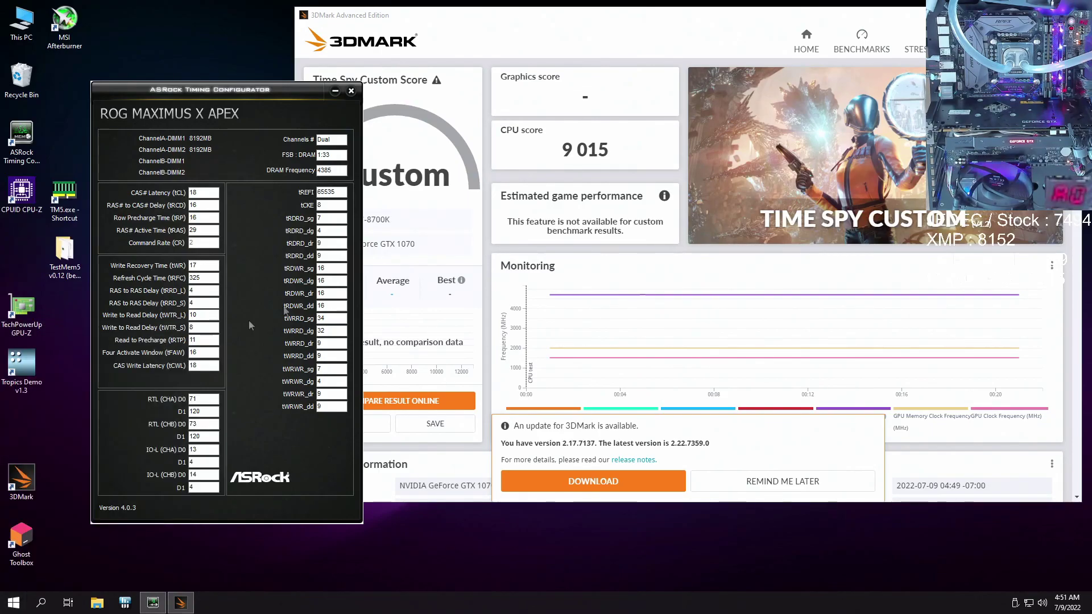
drag(89, 72, 453, 259)
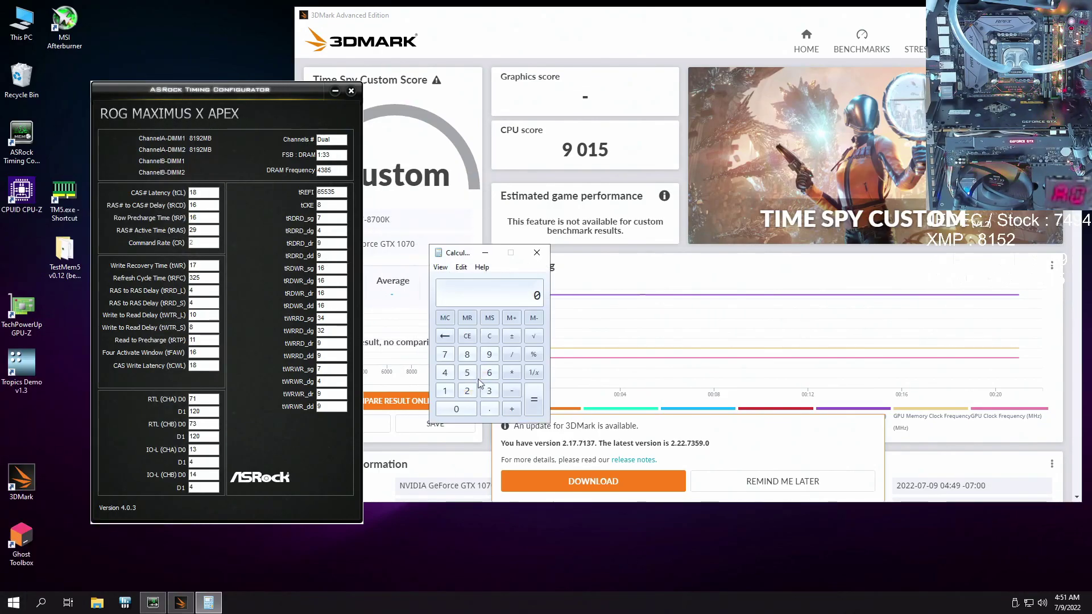
- Compute 9015 ÷ 8389, giving 1.07462152819168
click(488, 358)
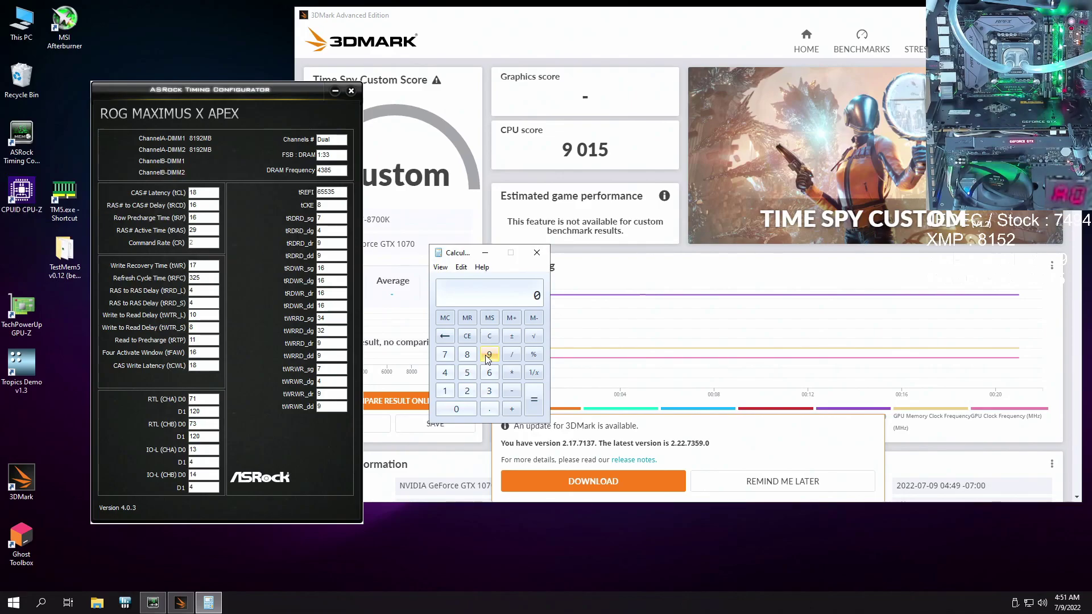
click(460, 408)
click(445, 391)
click(467, 372)
click(516, 355)
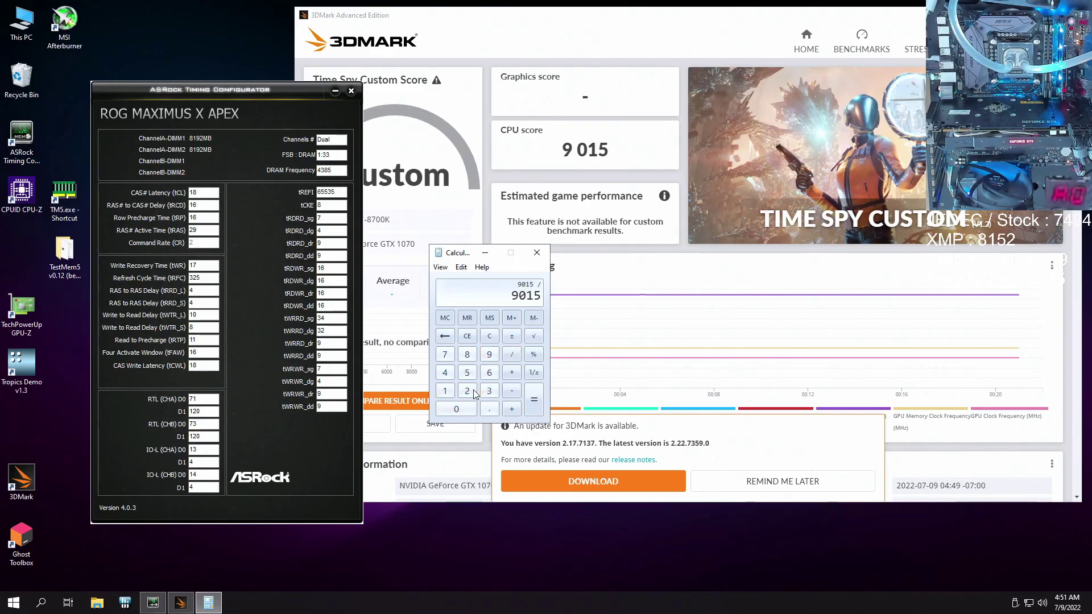
click(467, 355)
click(488, 389)
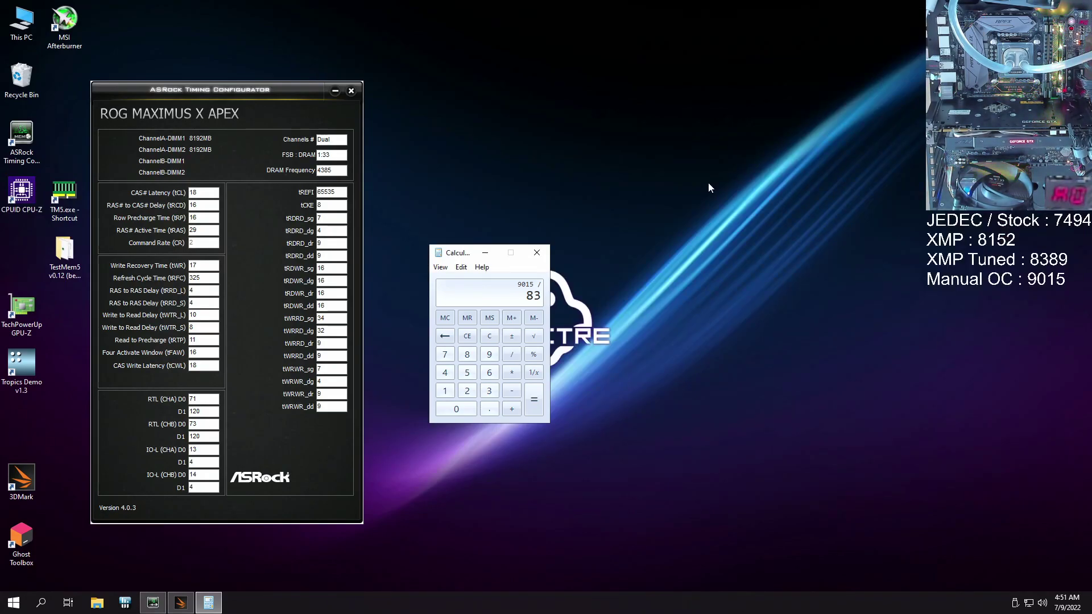
click(466, 354)
click(489, 354)
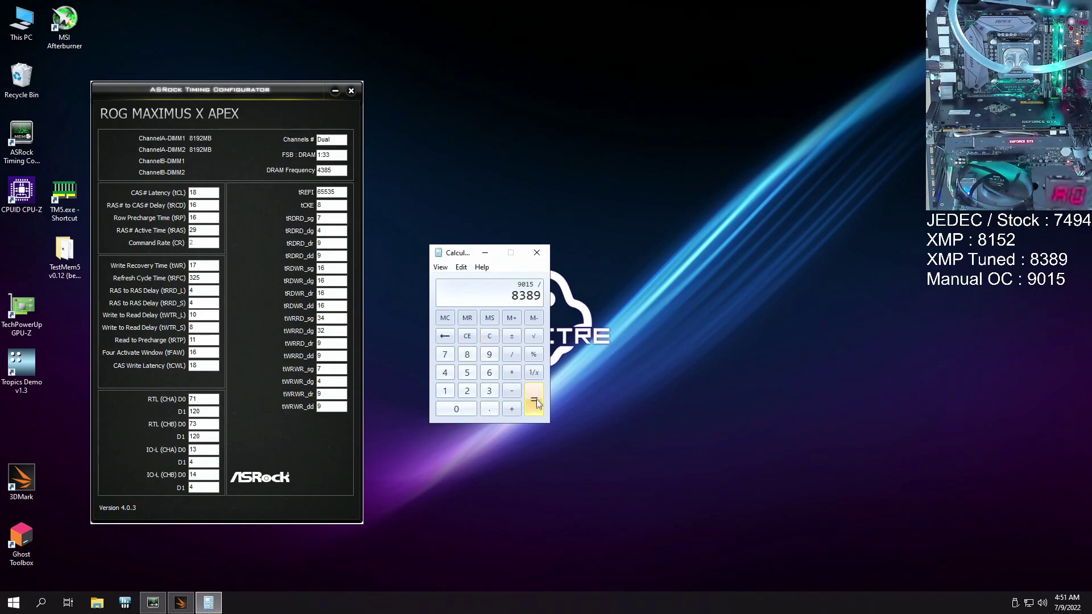
click(534, 401)
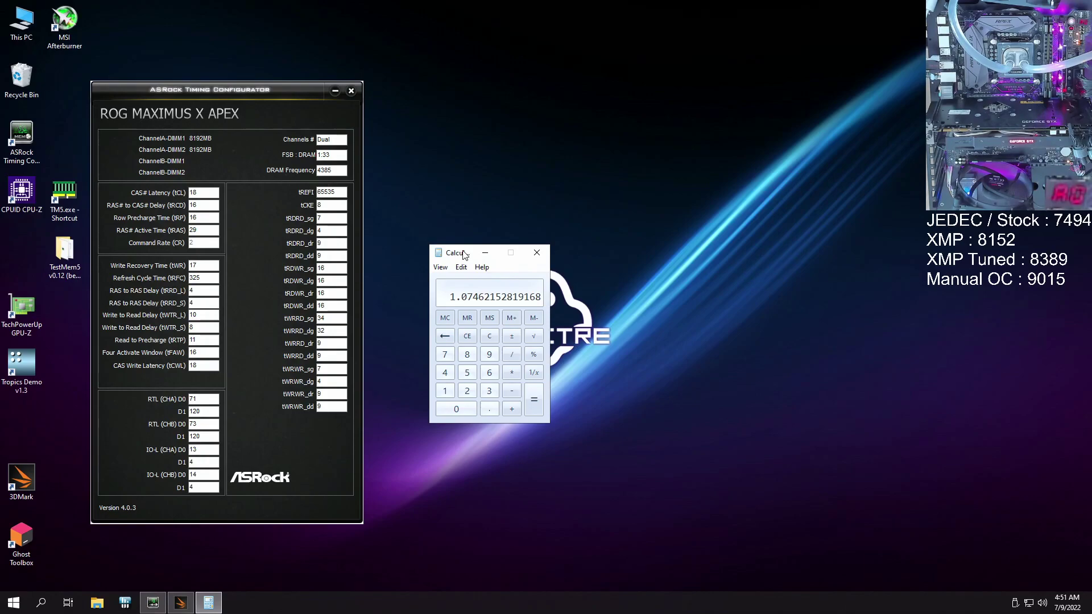
- Refocus Calculator and clear the result back to 0
click(475, 201)
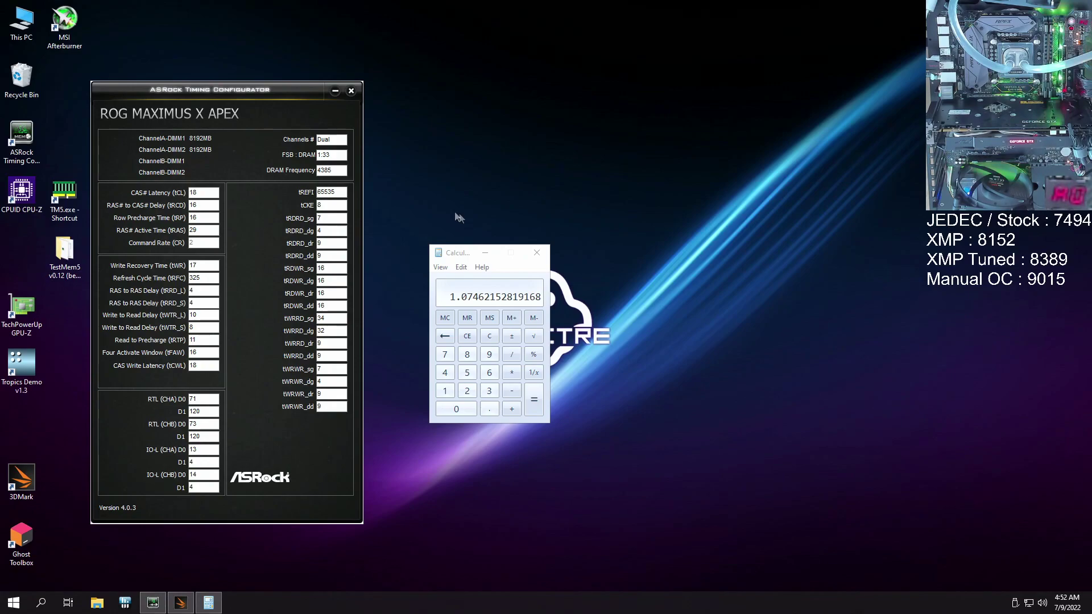
click(484, 299)
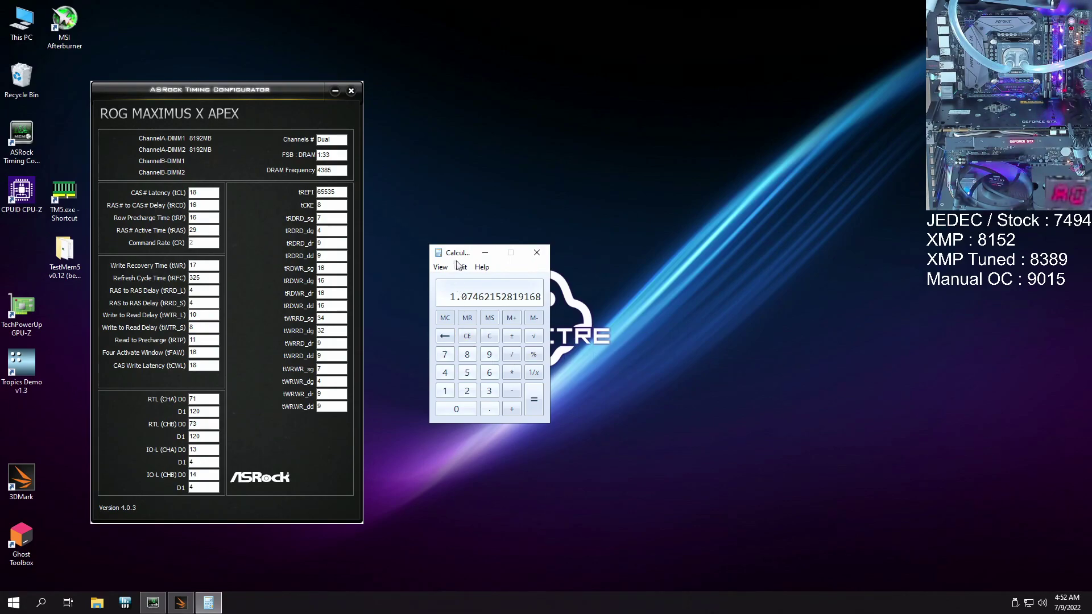
click(472, 340)
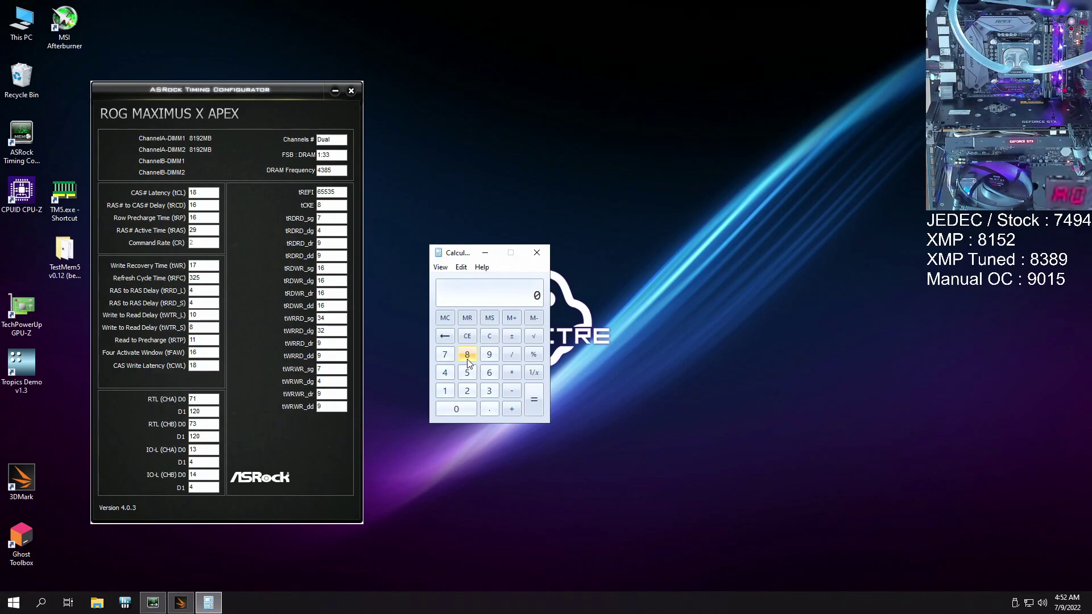
- Compute XMP over stock: 8152 ÷ 7494 ≈ 1.0878
click(468, 355)
click(445, 391)
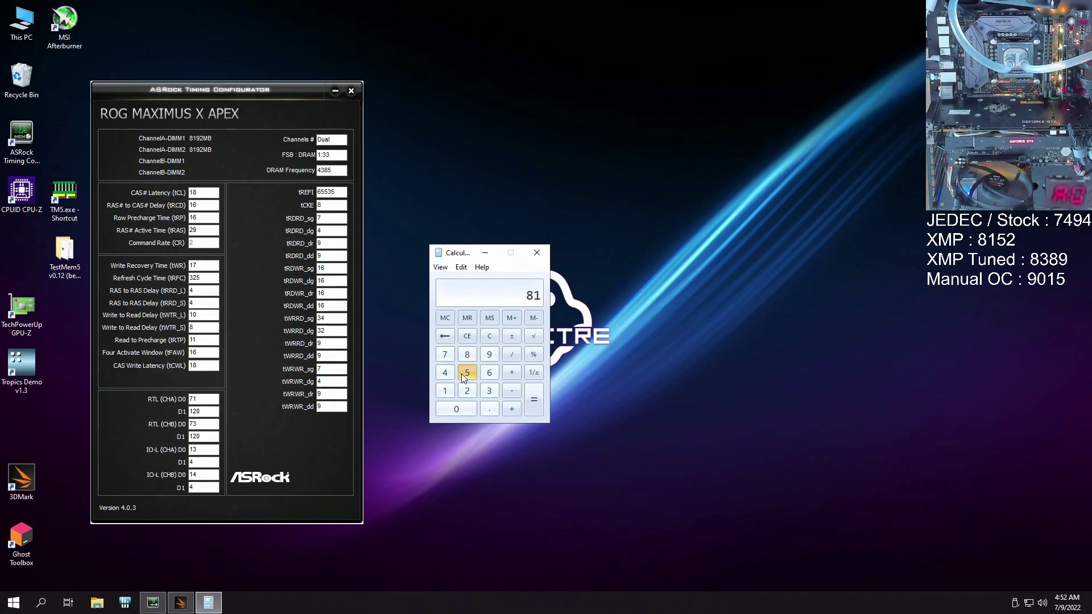
click(465, 374)
click(467, 391)
click(512, 355)
click(445, 354)
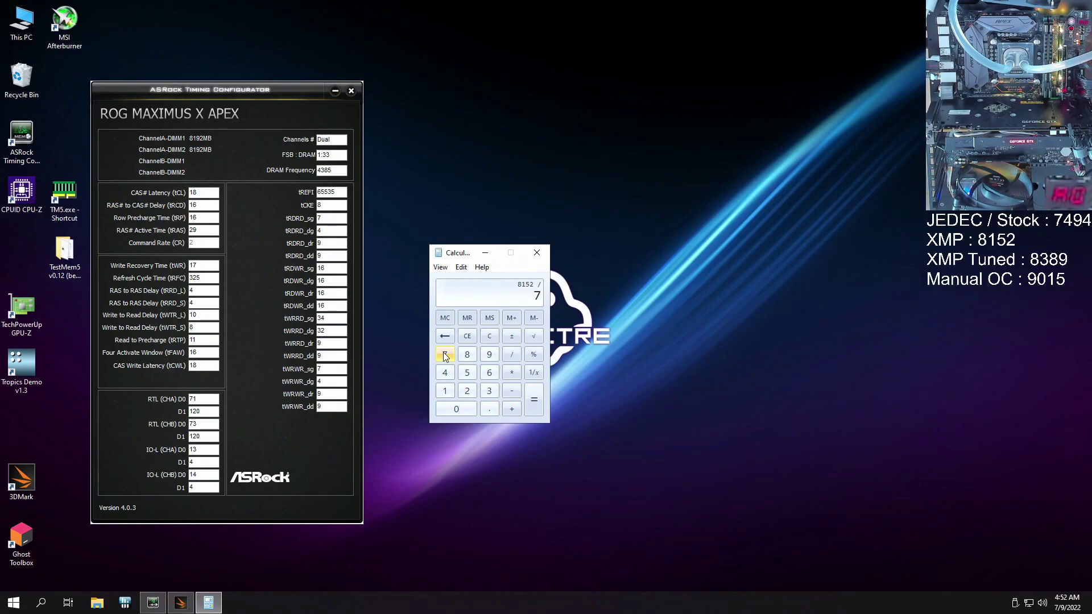
click(444, 373)
click(489, 354)
click(444, 372)
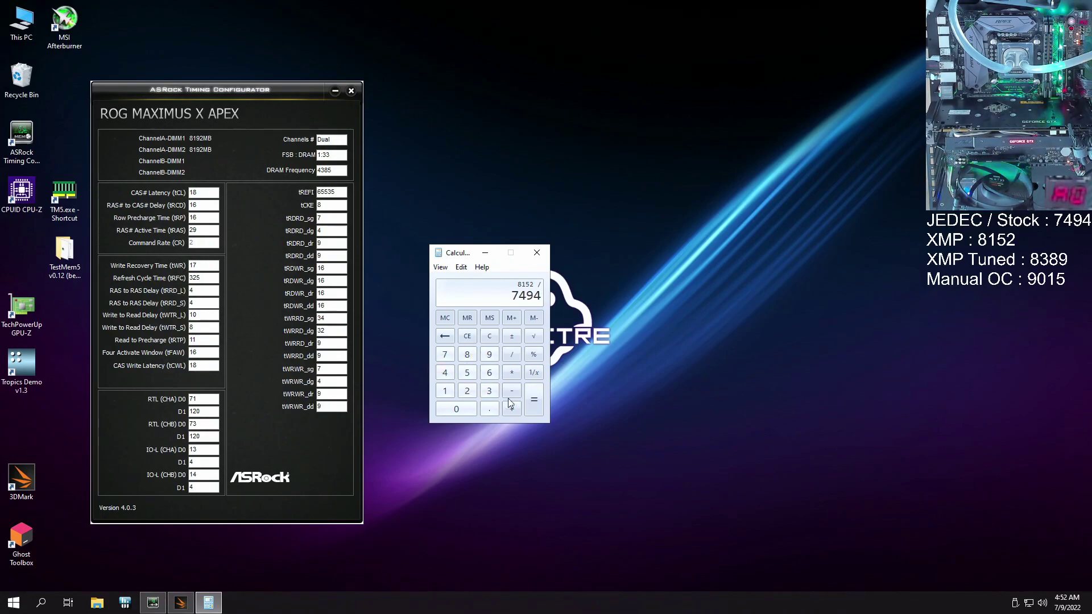
click(534, 400)
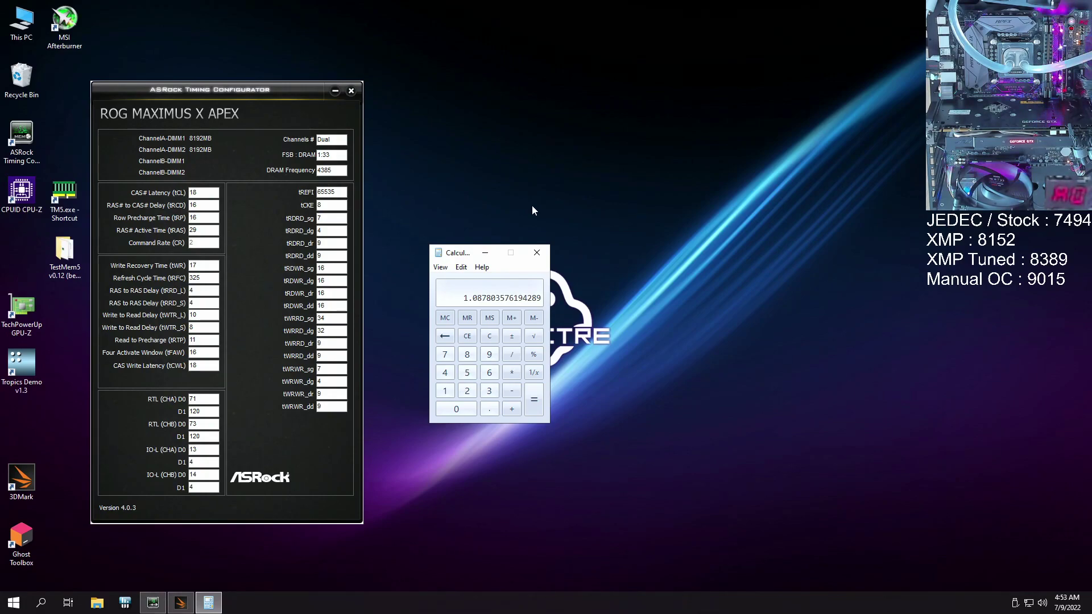
- Clear, then compute Manual OC over XMP: 9015 ÷ 8152 ≈ 1.1059
click(464, 338)
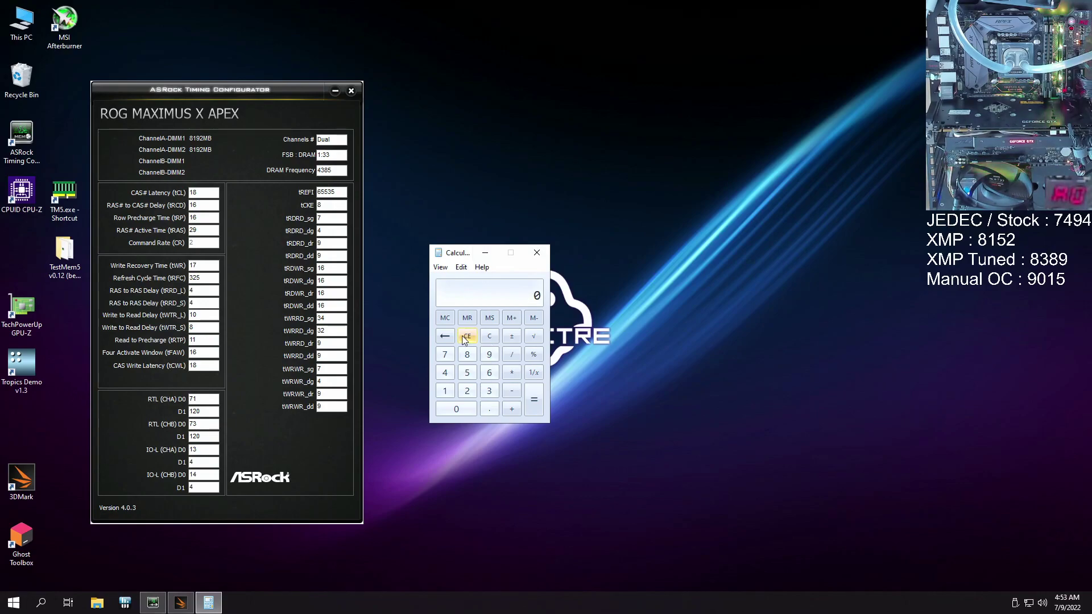
click(489, 355)
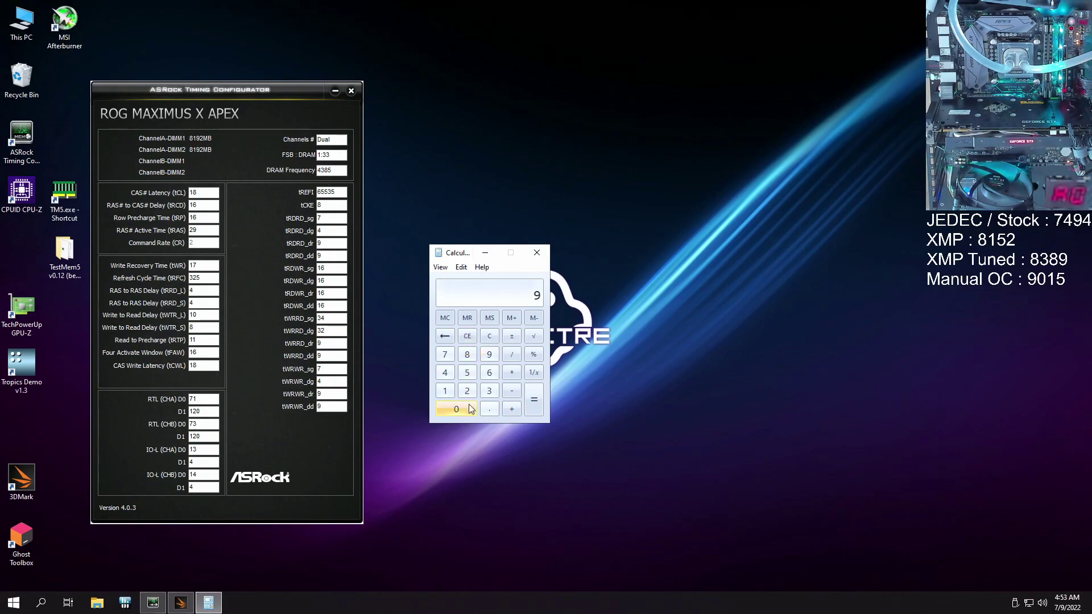
click(471, 409)
click(445, 390)
click(467, 373)
click(512, 355)
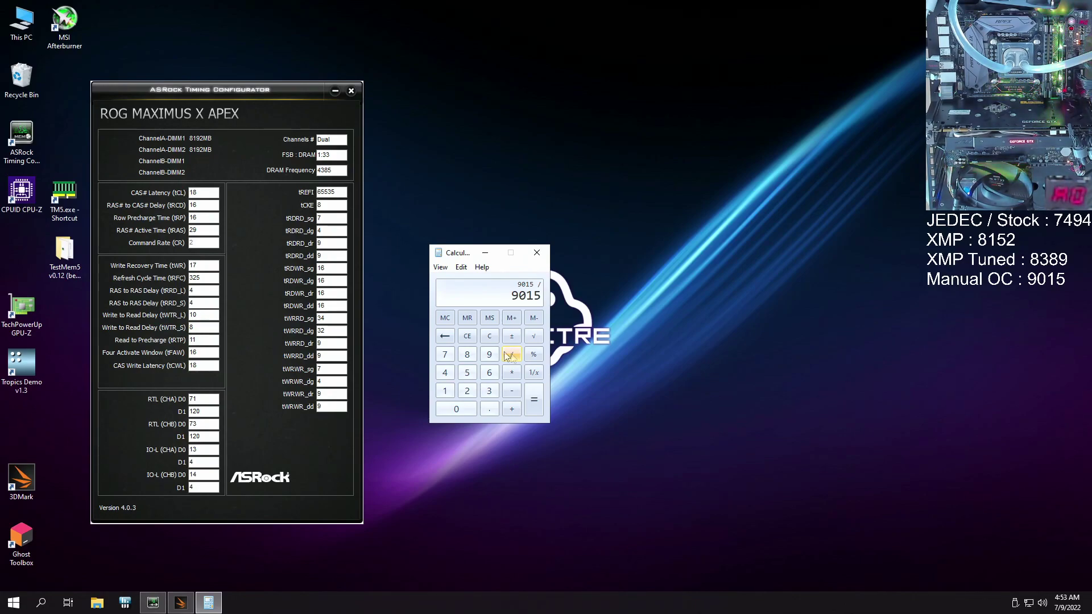
click(467, 354)
click(445, 390)
click(467, 373)
click(467, 391)
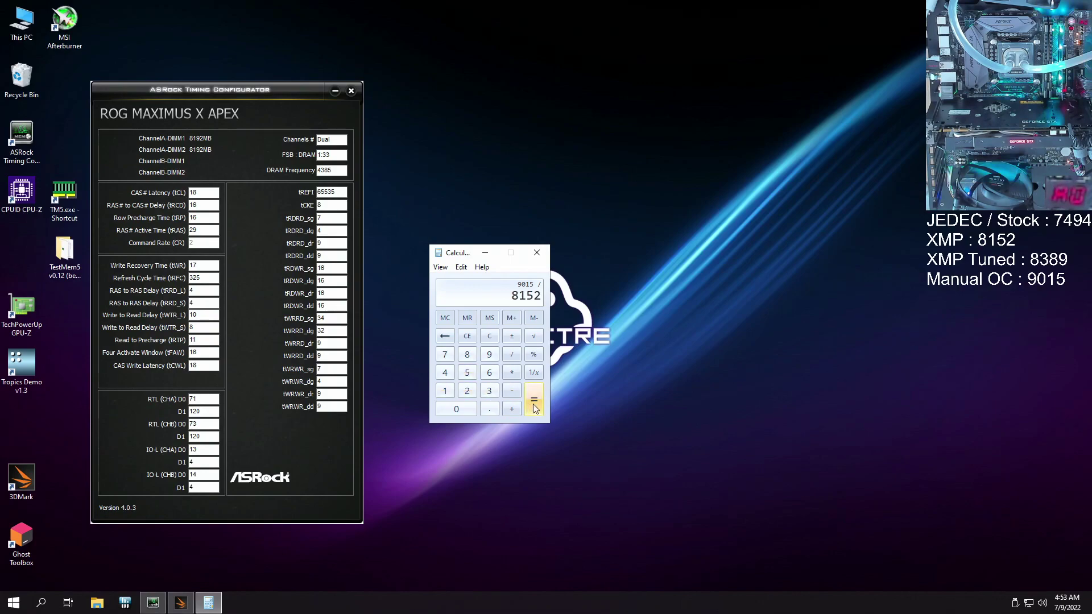
click(534, 407)
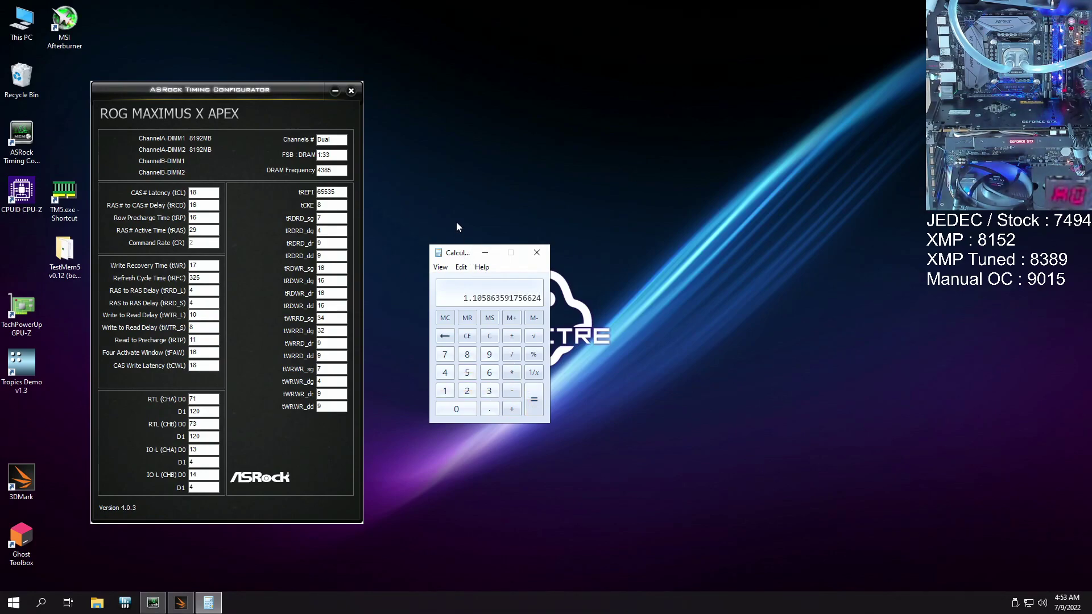